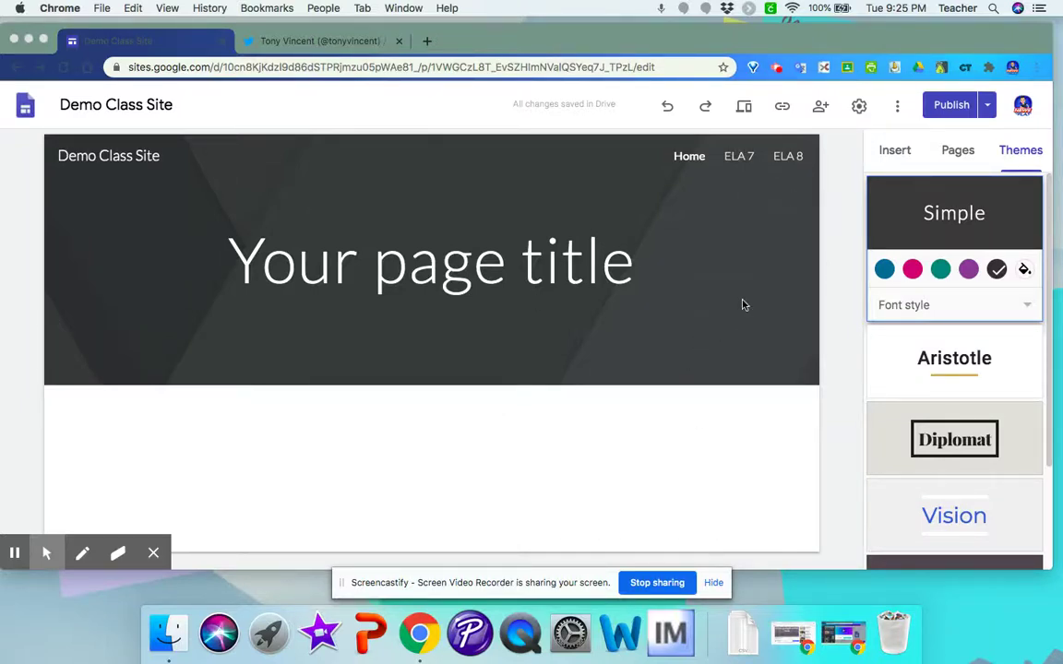
# Look through the ELA 7 and ELA 8 pages, then return to the Home page body.
pyautogui.click(699, 162)
pyautogui.click(739, 157)
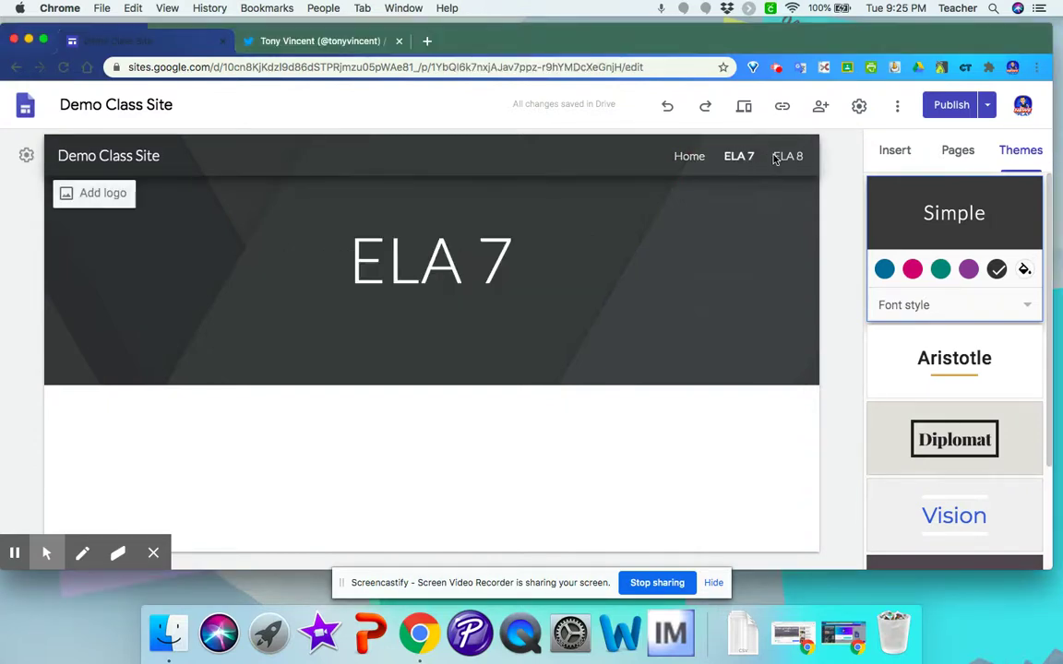
pyautogui.click(785, 157)
pyautogui.click(687, 159)
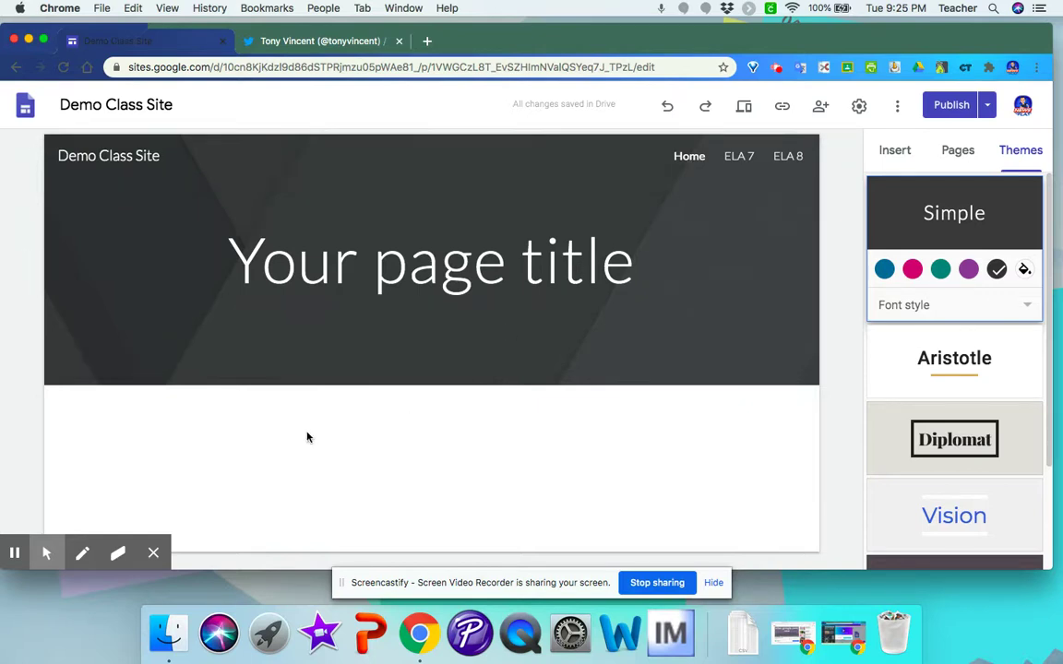
pyautogui.doubleClick(231, 430)
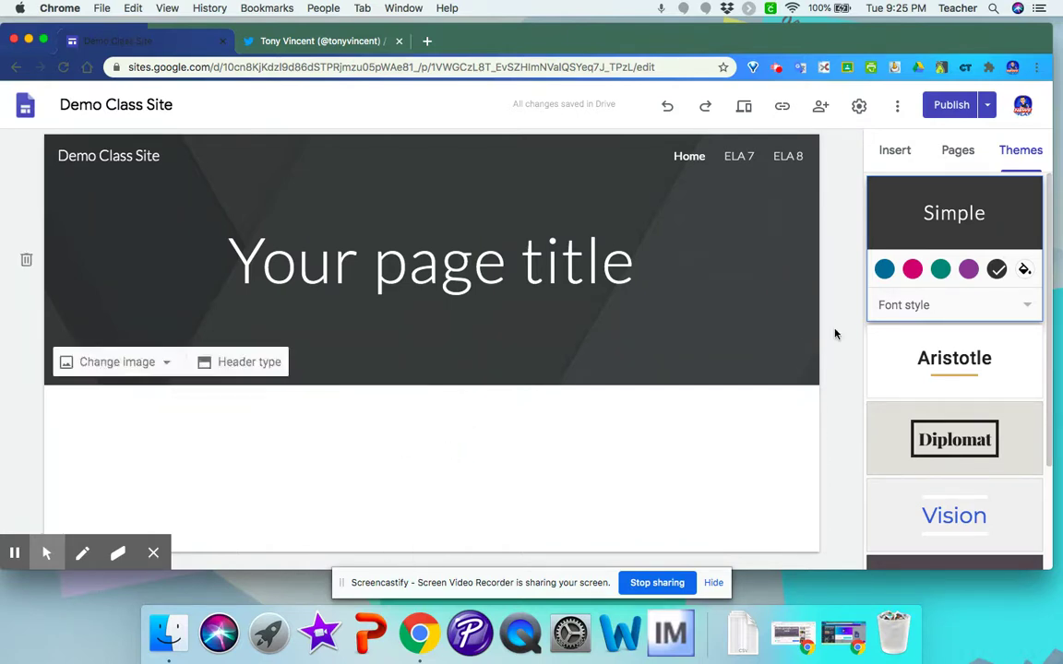
# Preview the Simple theme in its purple, teal, pink and blue colour options.
pyautogui.click(1024, 155)
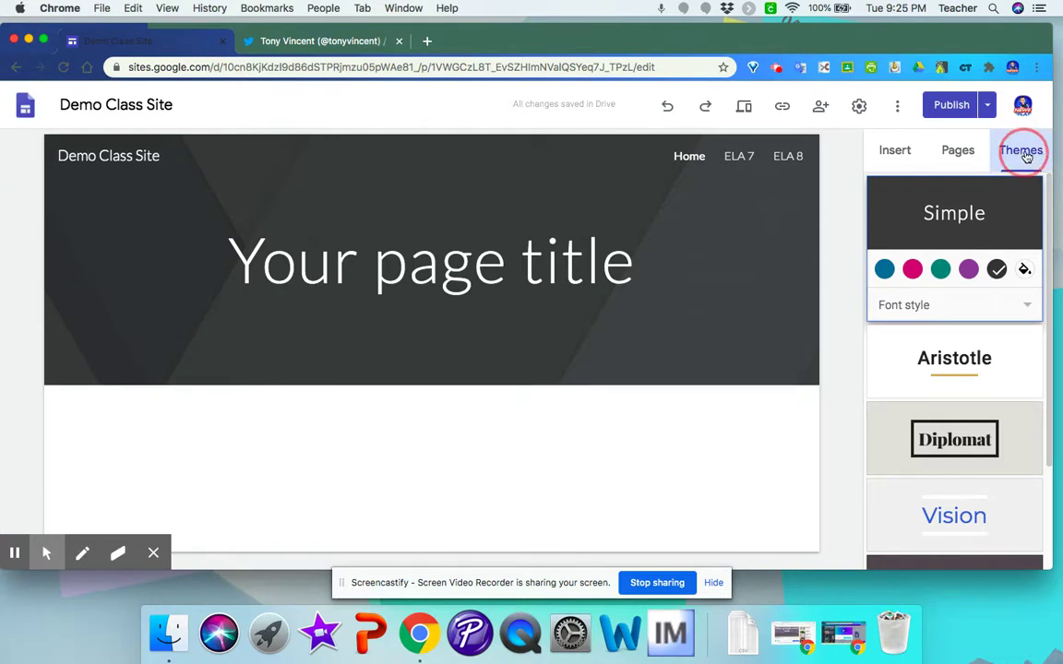
pyautogui.click(967, 268)
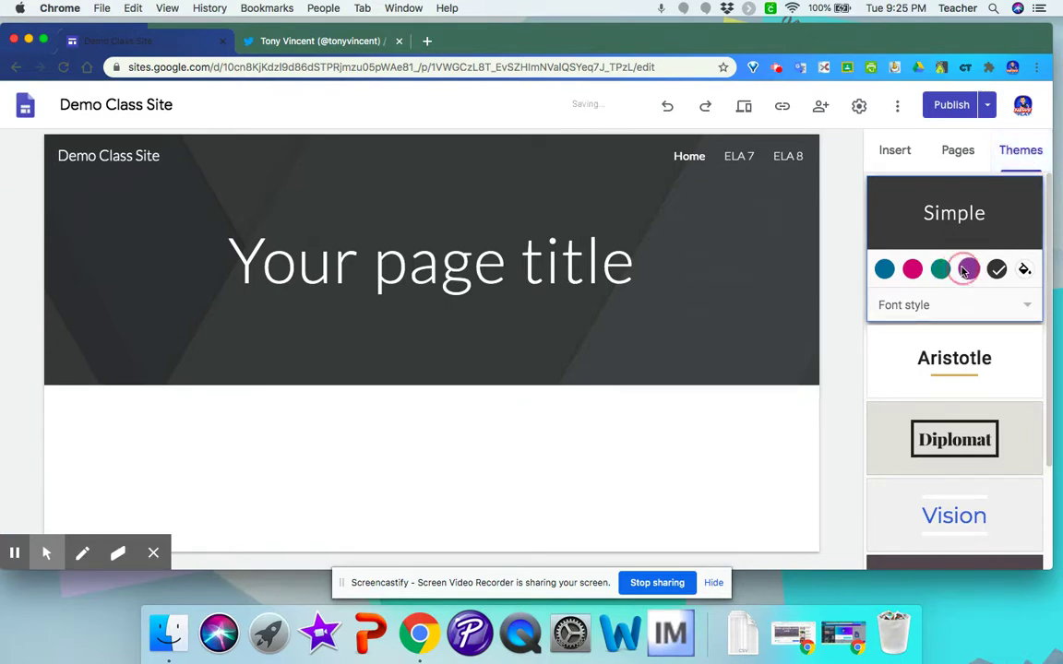
pyautogui.click(941, 269)
pyautogui.click(912, 269)
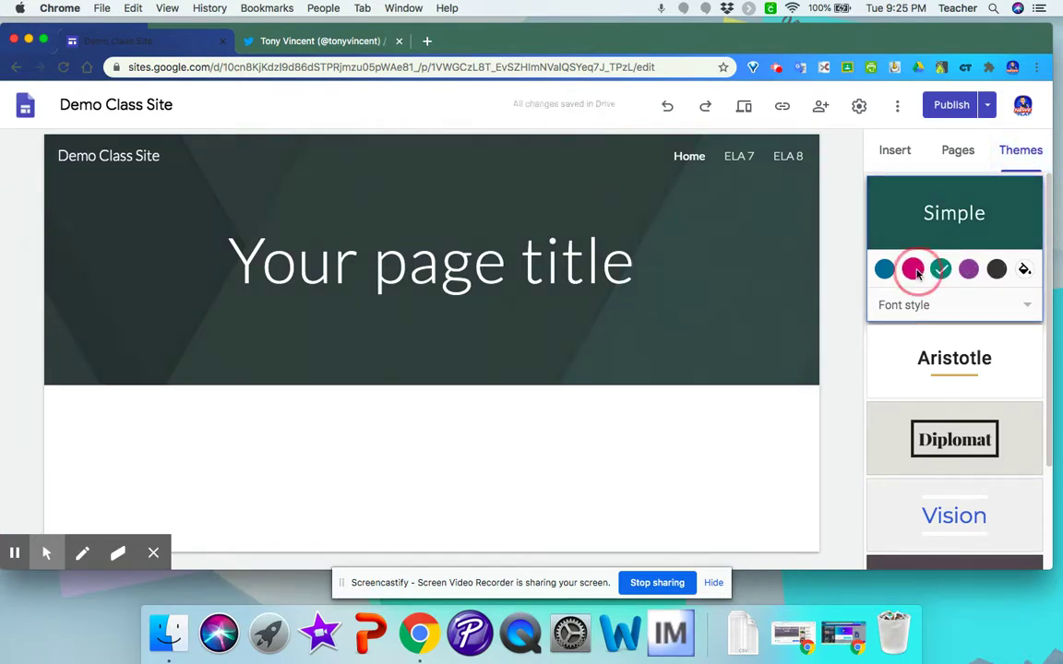
pyautogui.click(884, 269)
# Try the Diplomat, Vision and Impression themes, then switch back to Simple.
pyautogui.scroll(-2, 914, 323)
pyautogui.click(932, 393)
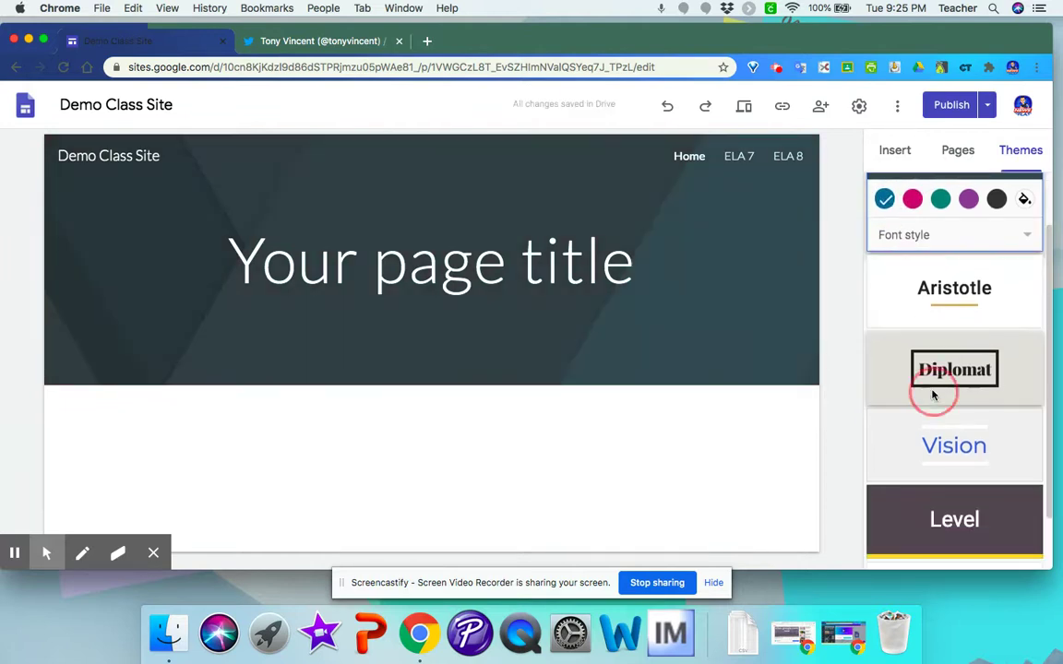
pyautogui.scroll(-2, 934, 434)
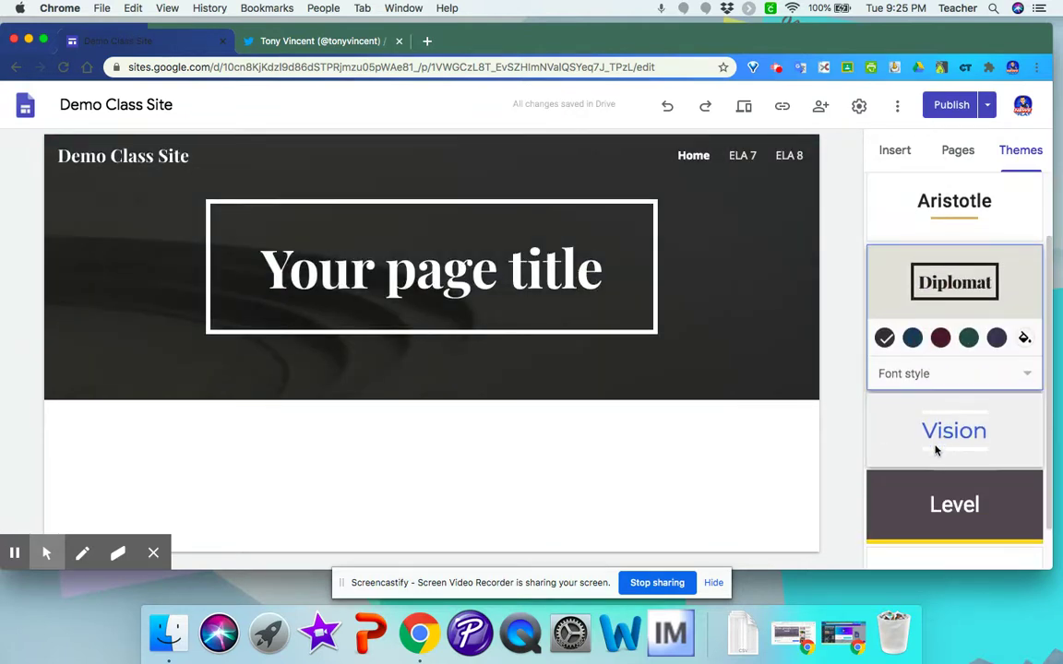
pyautogui.click(935, 450)
pyautogui.scroll(-3, 935, 501)
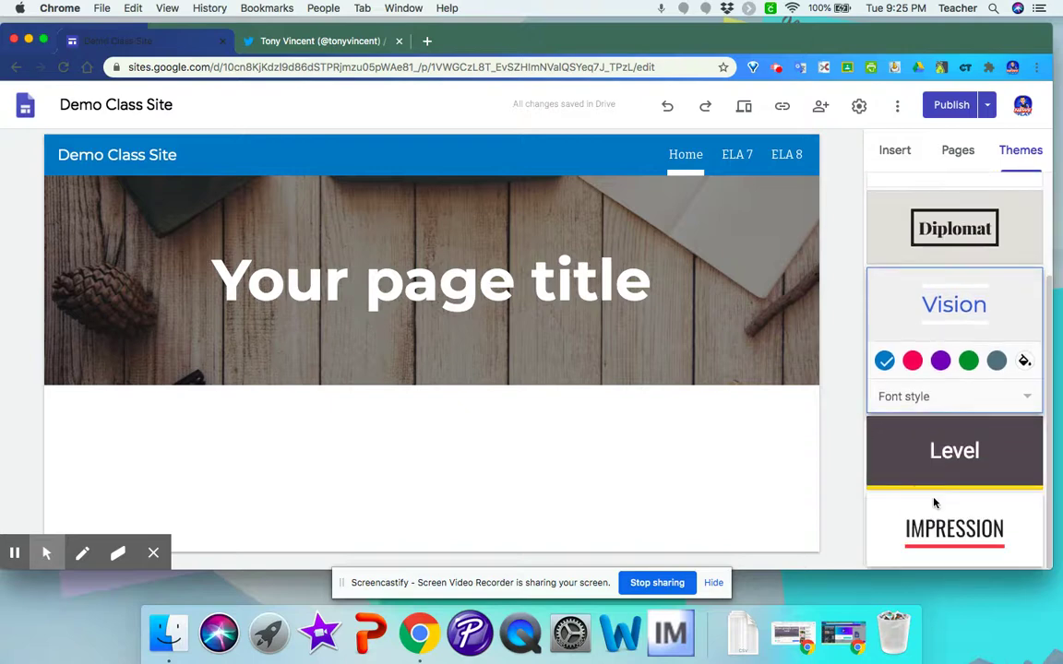
pyautogui.click(932, 503)
pyautogui.scroll(3, 933, 503)
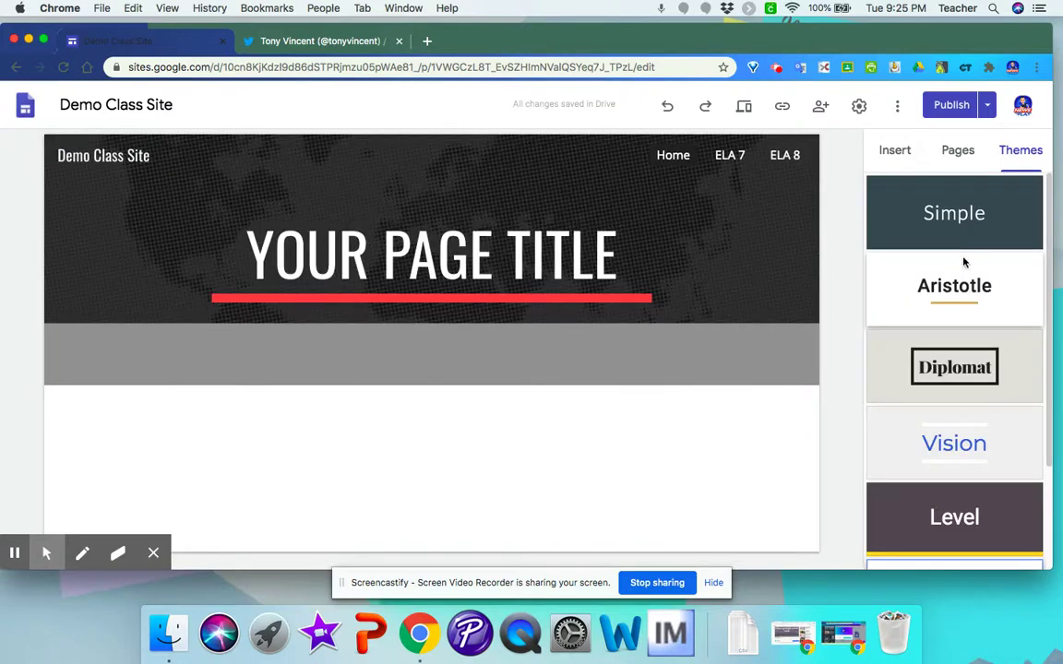
pyautogui.click(960, 220)
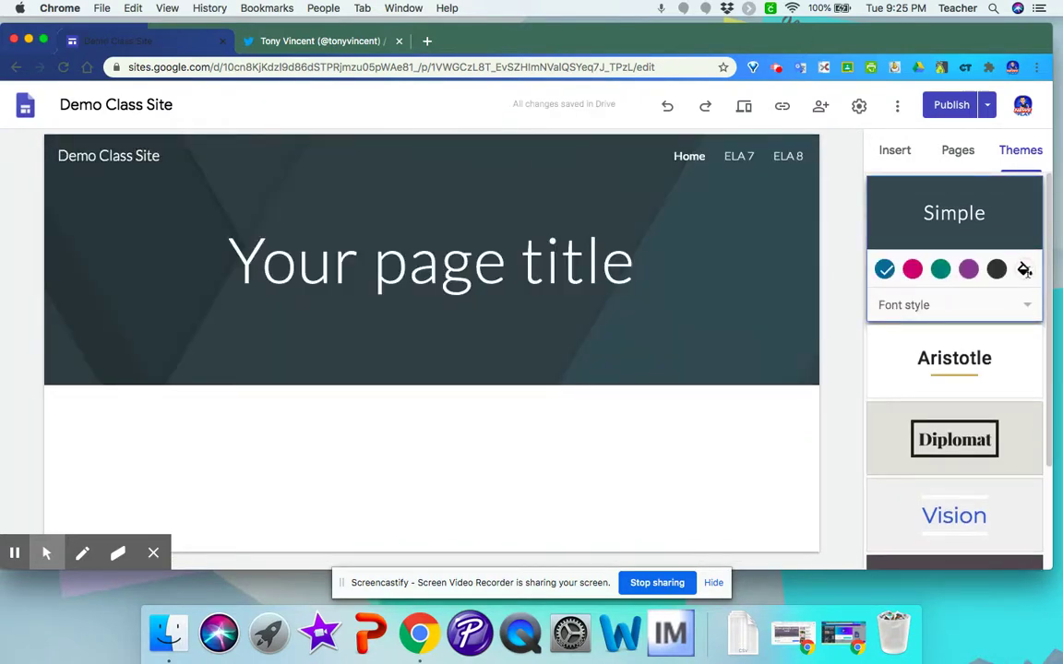
# Create a custom green colour (#05ff00), then set the theme to the purple swatch instead.
pyautogui.click(1023, 269)
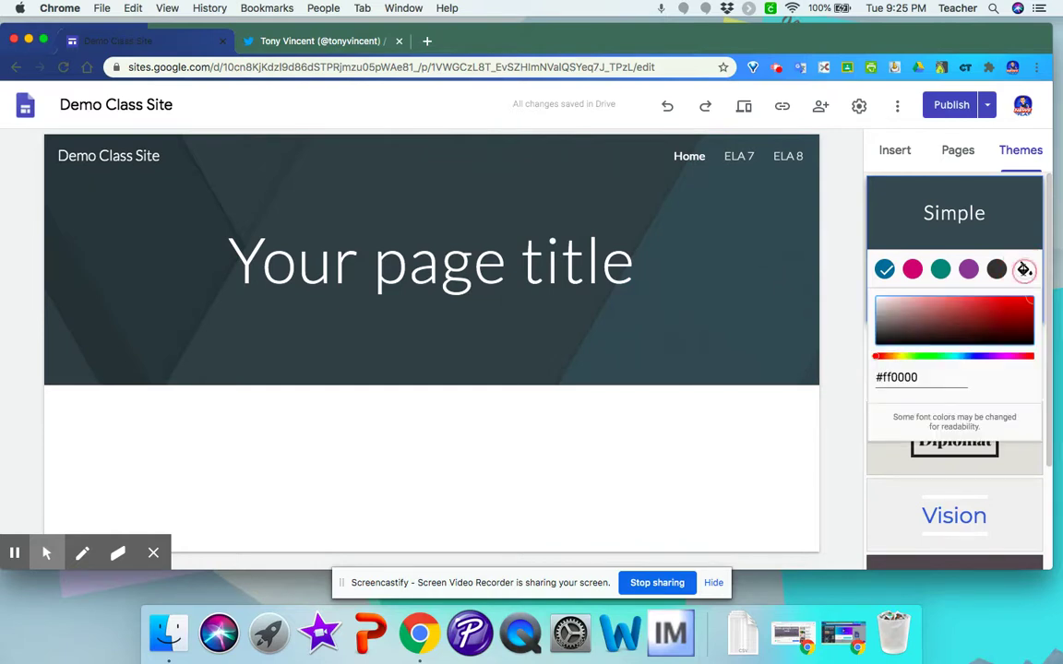
pyautogui.doubleClick(902, 376)
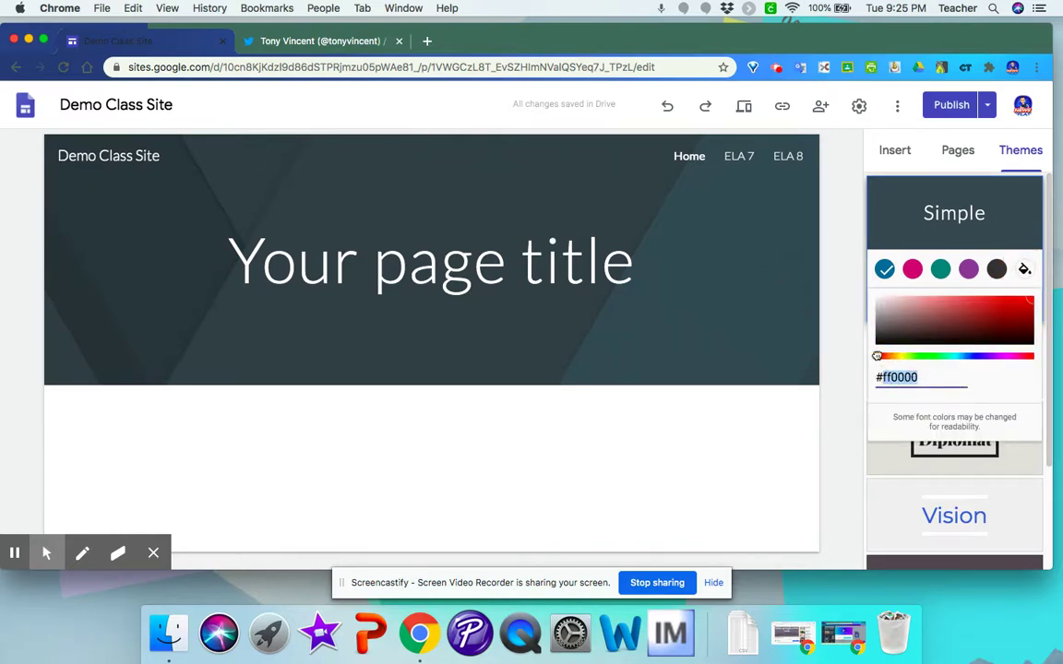
pyautogui.moveTo(877, 356); pyautogui.dragTo(960, 363)
pyautogui.click(925, 377)
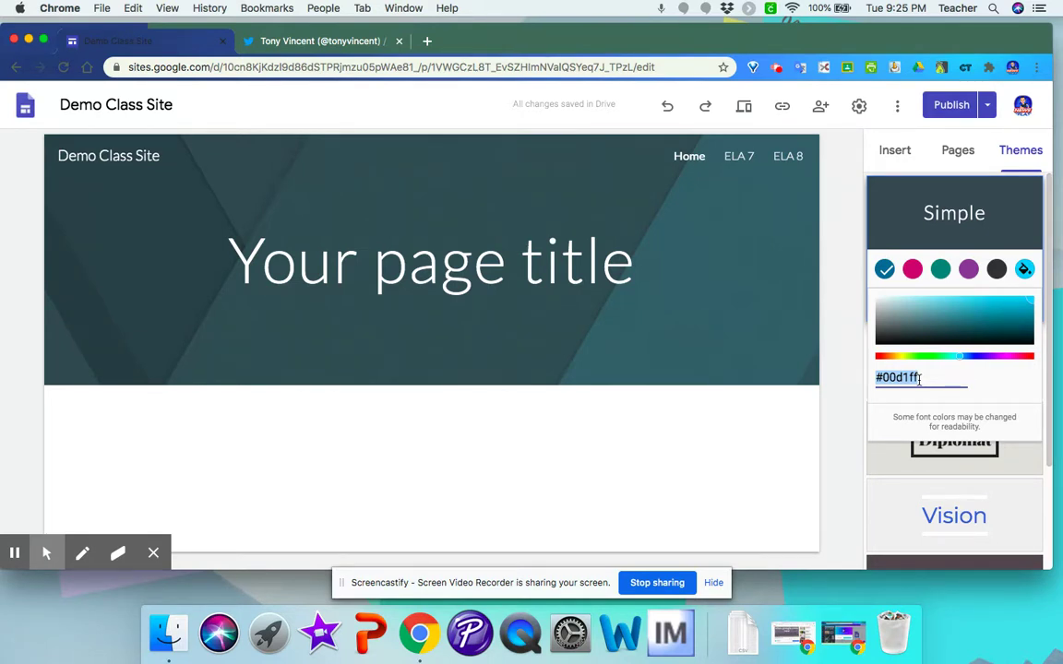
pyautogui.moveTo(960, 360); pyautogui.dragTo(921, 358)
pyautogui.click(968, 270)
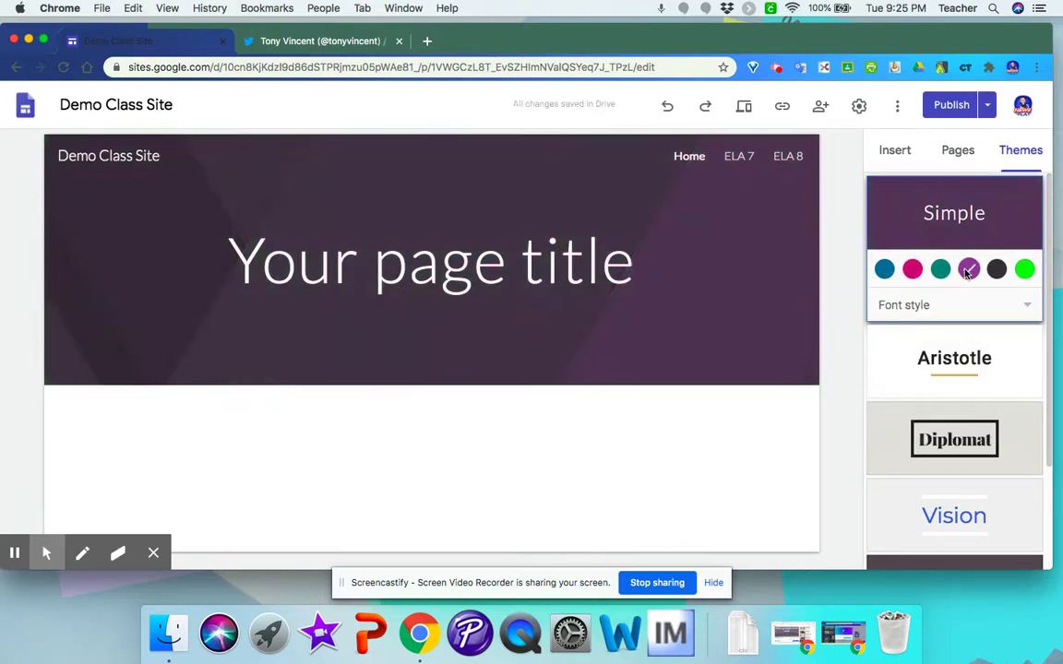
# Try the Title only and Large banner header types, keep Banner, and show the Change image options.
pyautogui.click(894, 150)
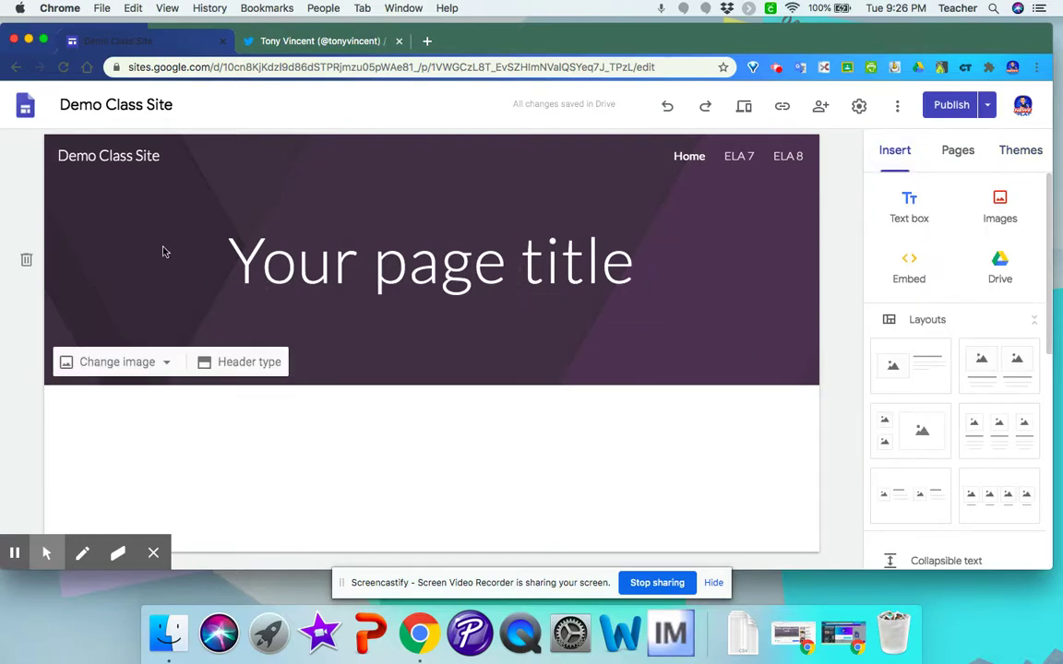
pyautogui.click(238, 358)
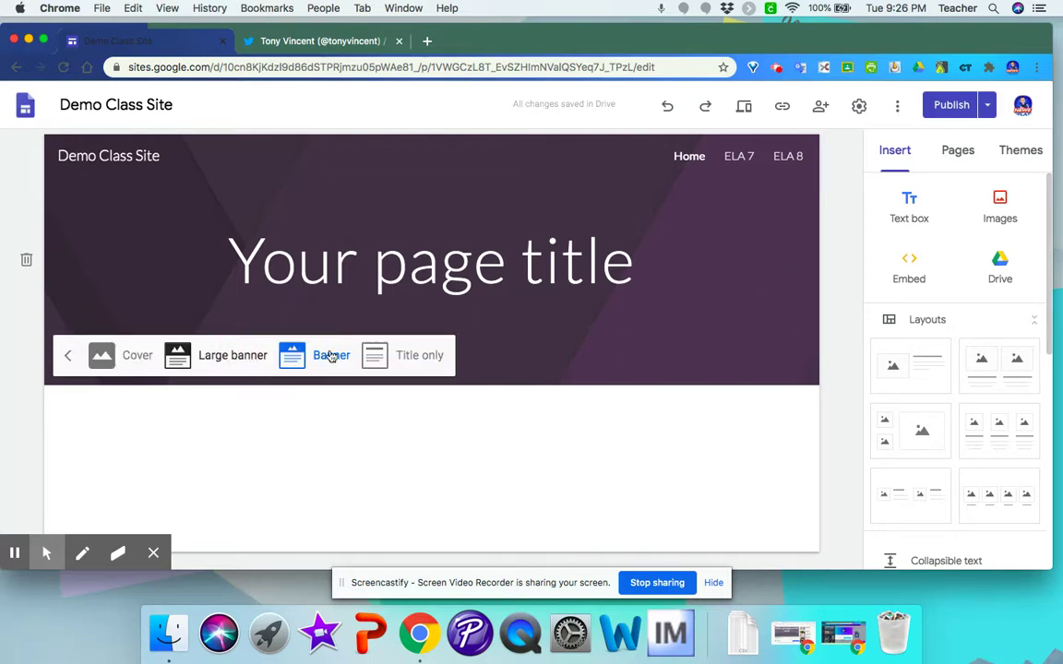
pyautogui.click(409, 359)
pyautogui.click(328, 246)
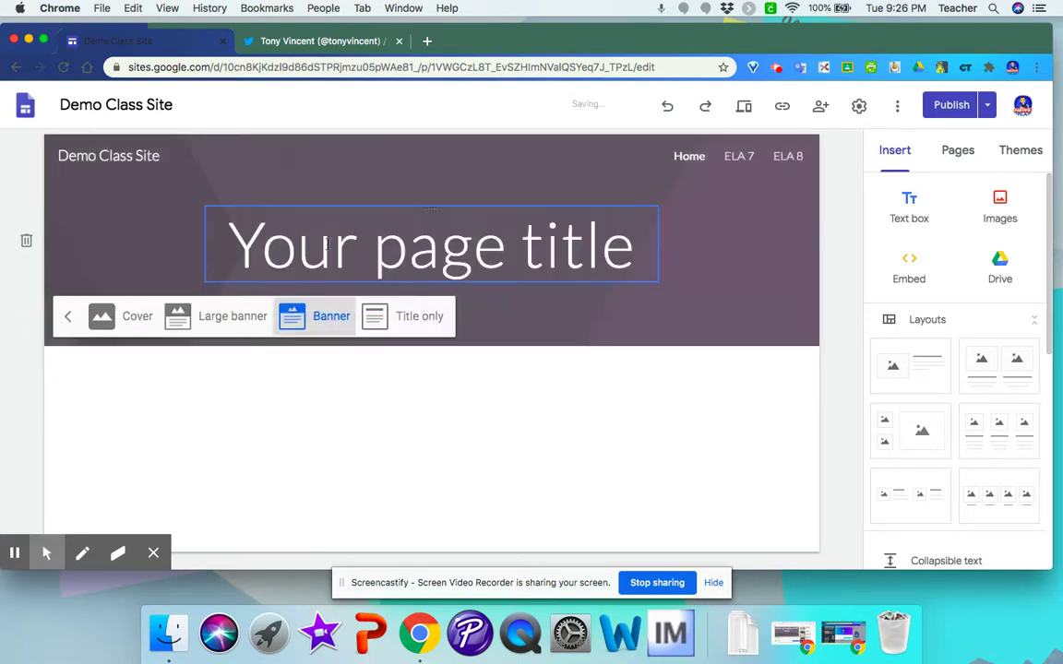
pyautogui.click(251, 356)
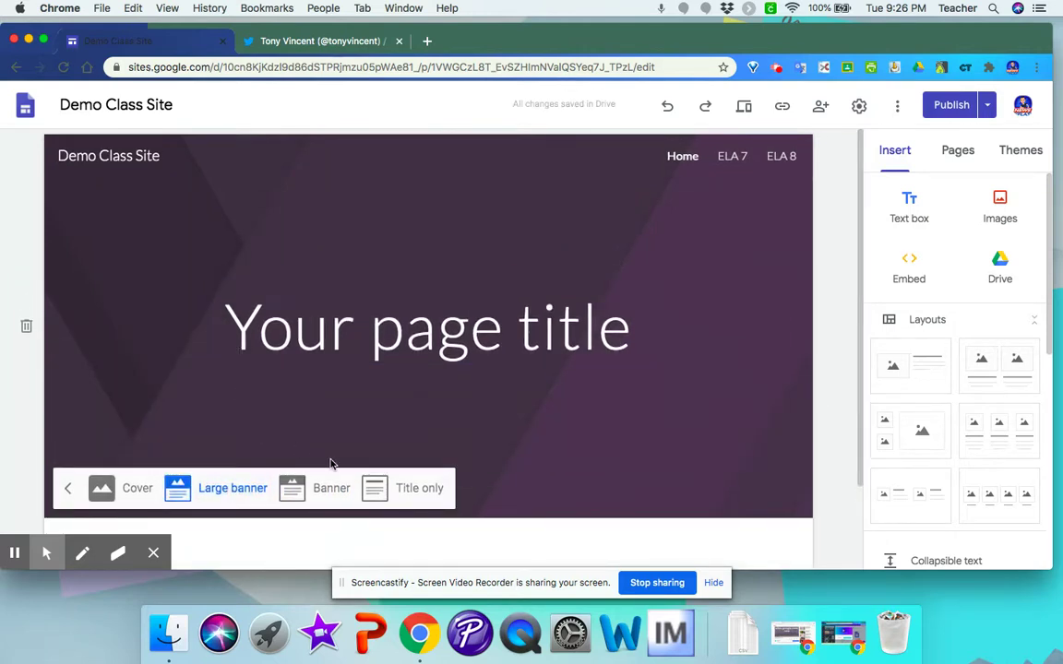
pyautogui.click(329, 493)
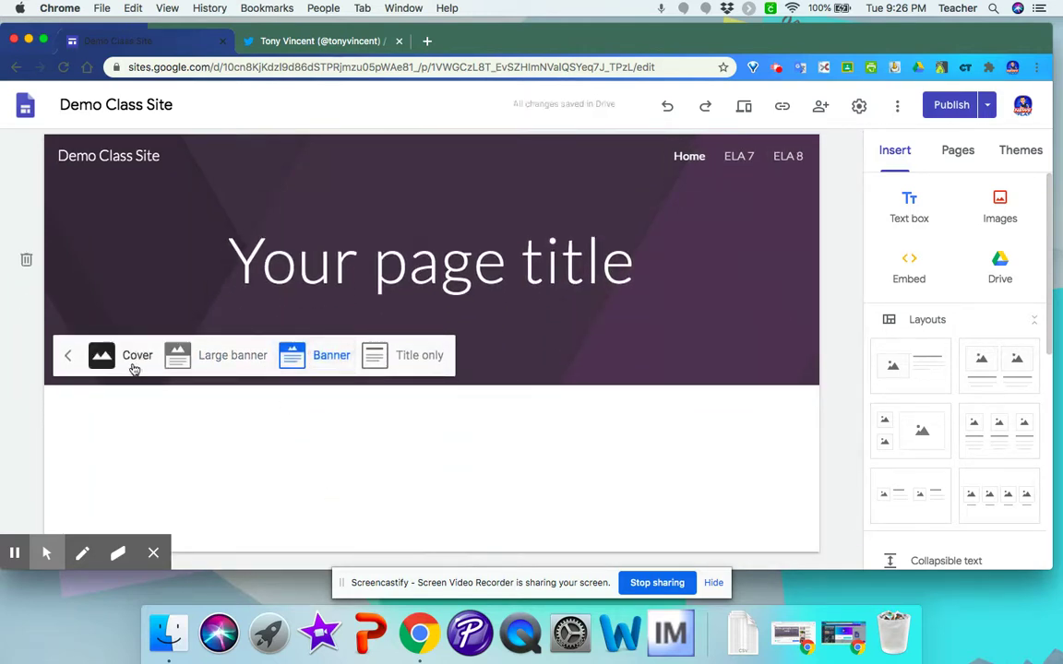
pyautogui.click(65, 362)
pyautogui.click(97, 361)
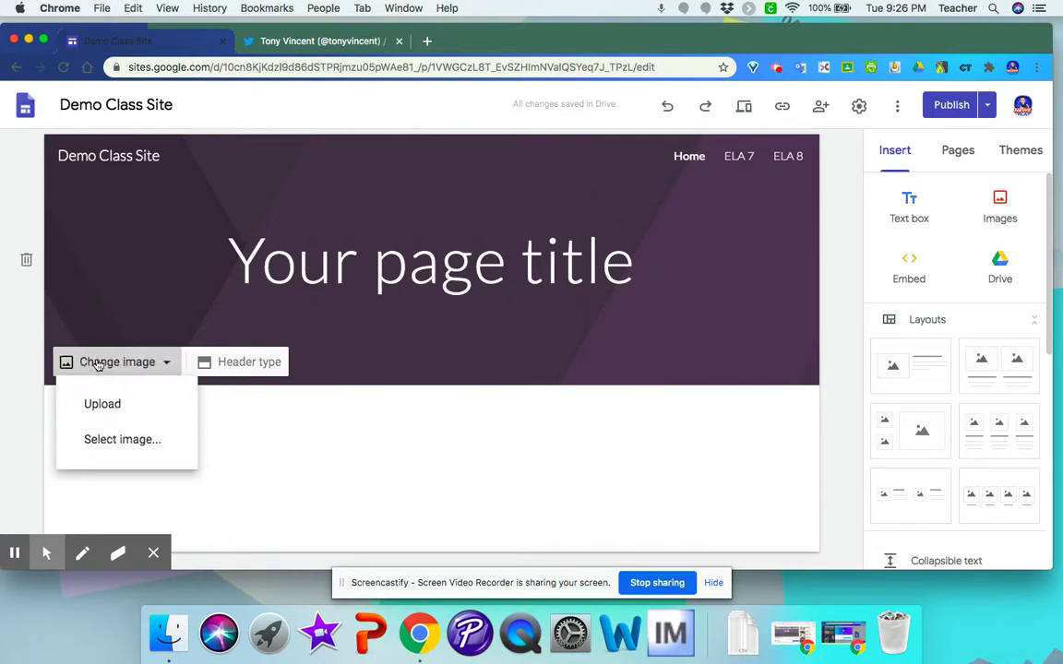
# Set the header background to the blue bokeh-lights photo from the Gallery.
pyautogui.click(130, 442)
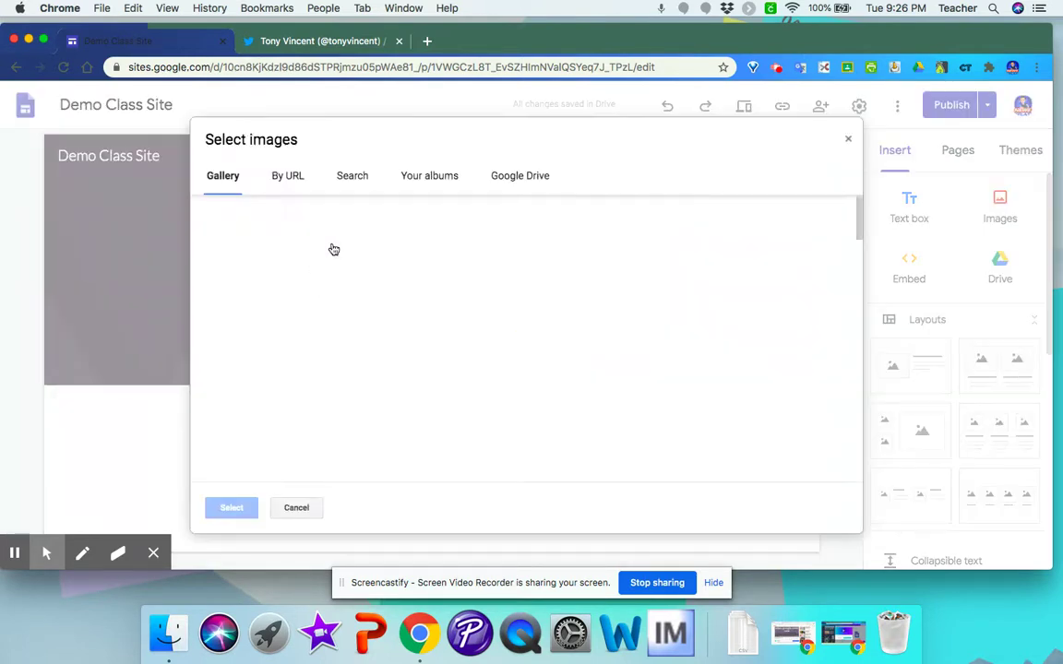
pyautogui.scroll(-5, 515, 297)
pyautogui.click(438, 319)
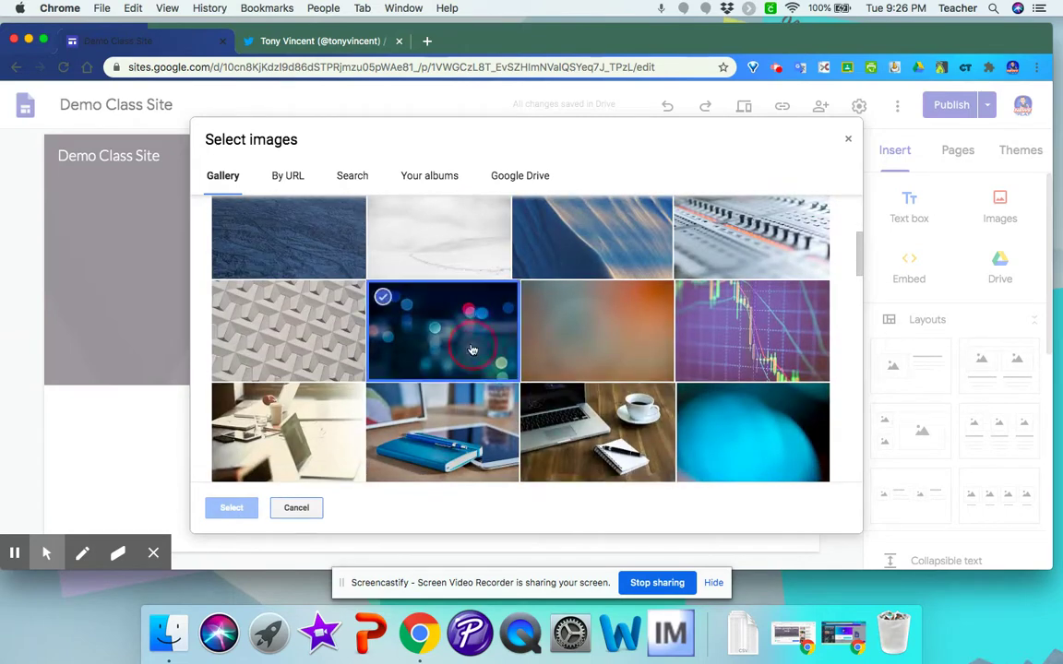
pyautogui.click(351, 177)
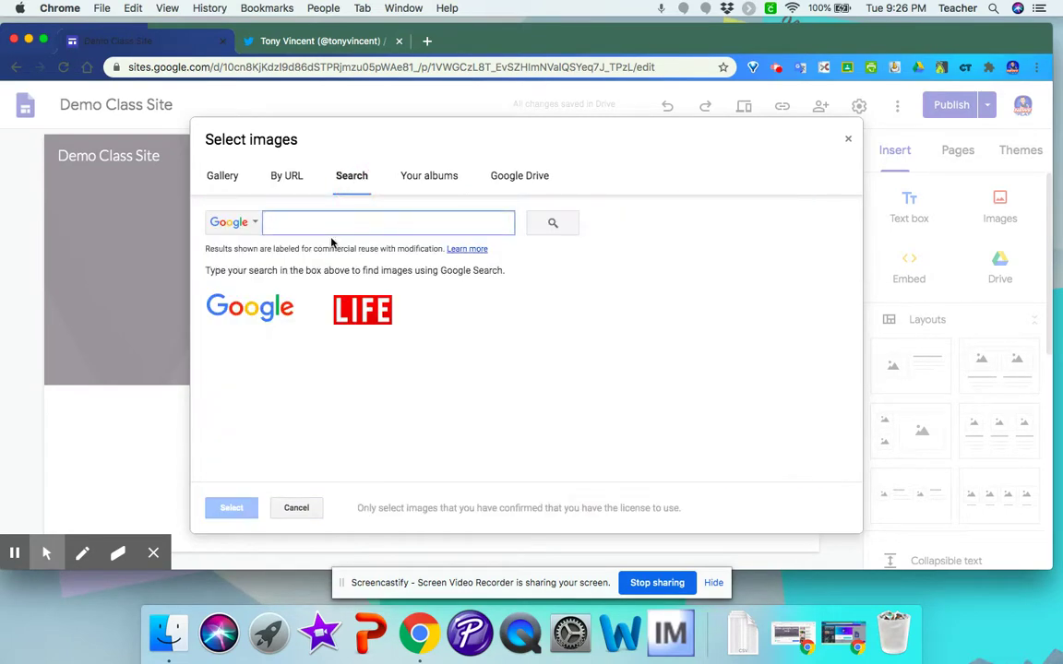
pyautogui.click(230, 177)
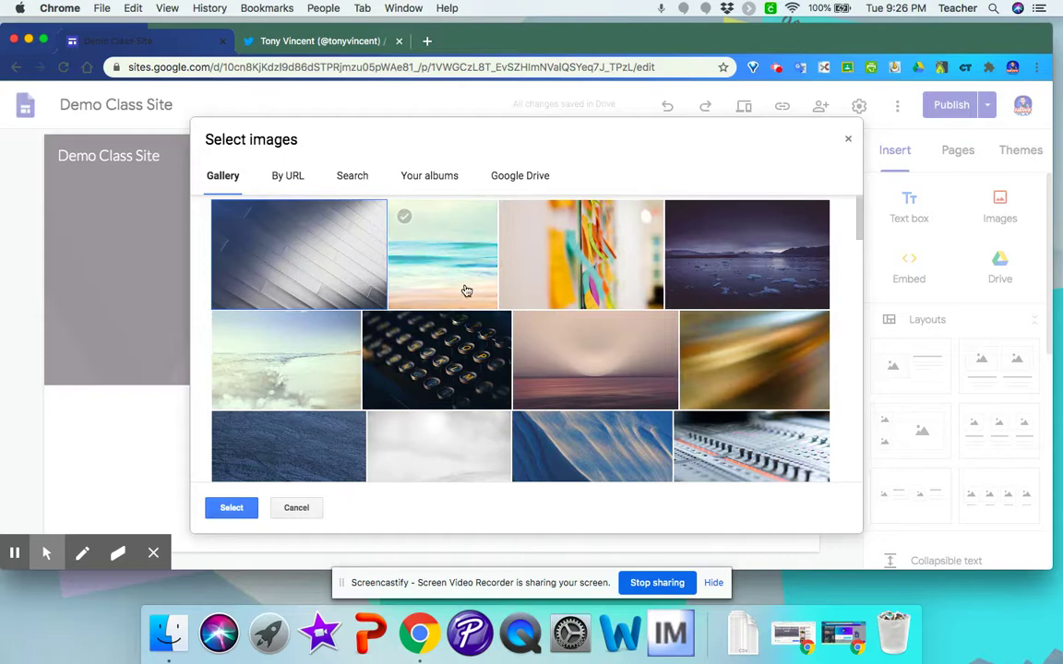
pyautogui.scroll(-4, 464, 420)
pyautogui.click(466, 422)
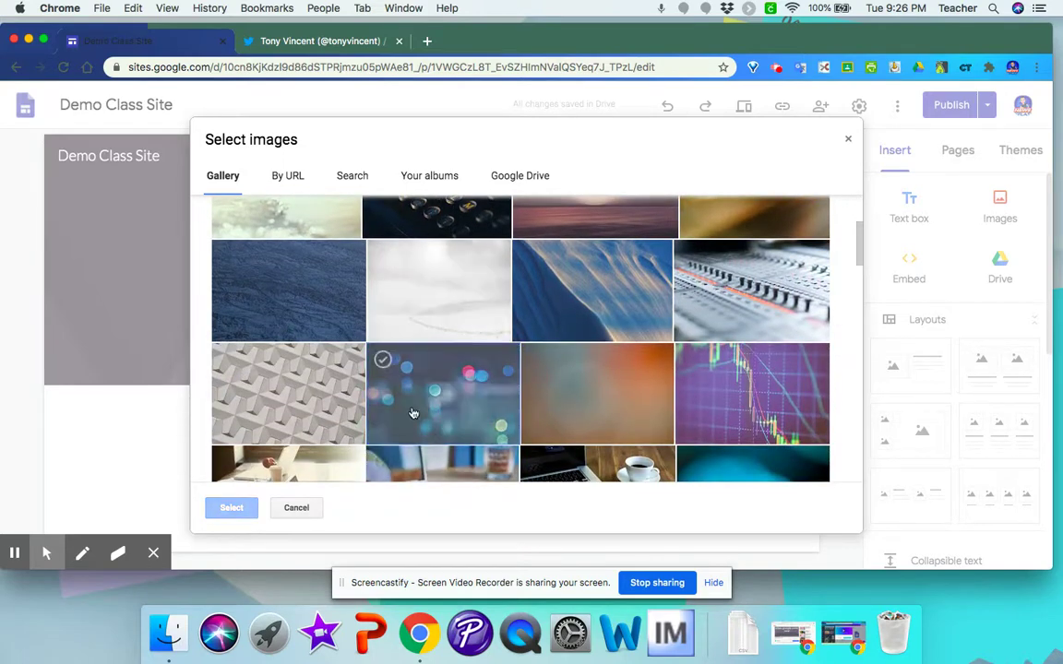
pyautogui.click(427, 395)
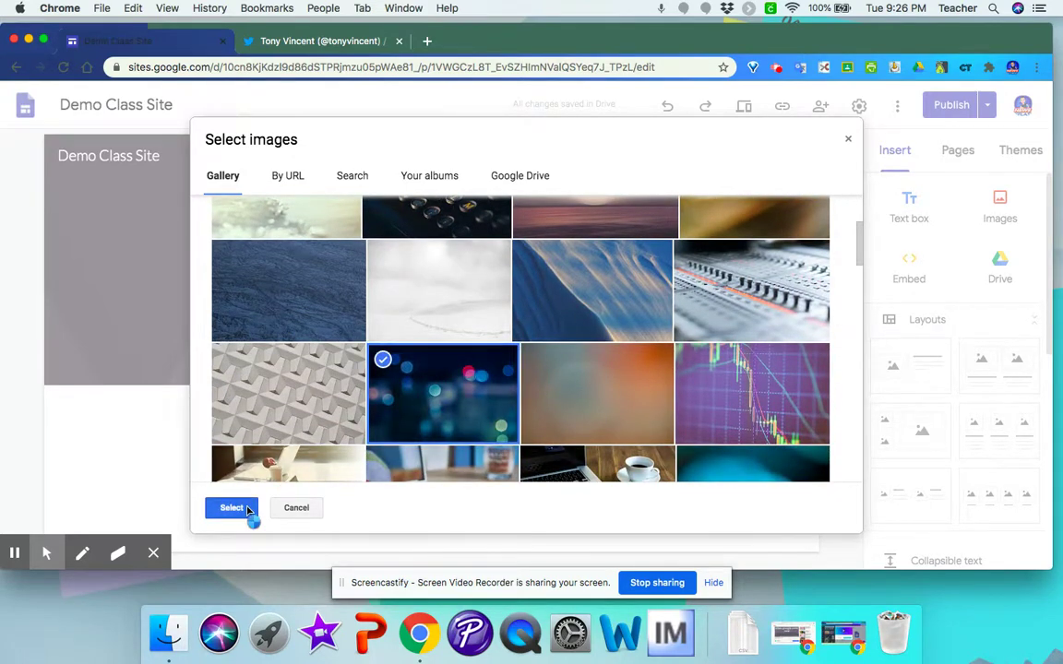
pyautogui.click(249, 510)
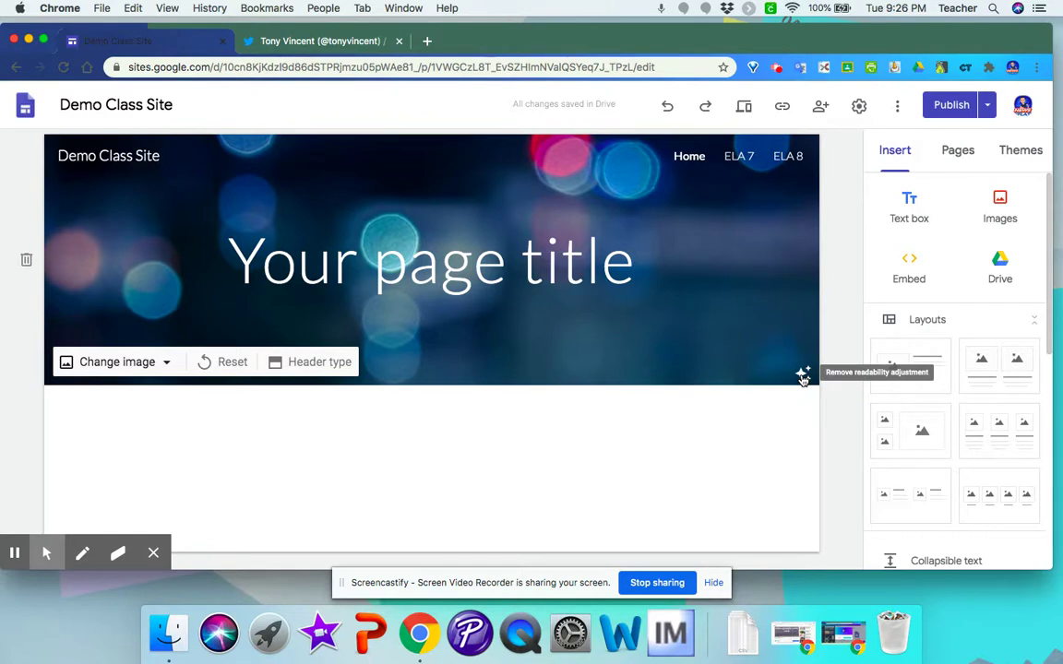
# Remove the bokeh header's readability adjustment and review the Change image options.
pyautogui.click(803, 377)
pyautogui.click(136, 363)
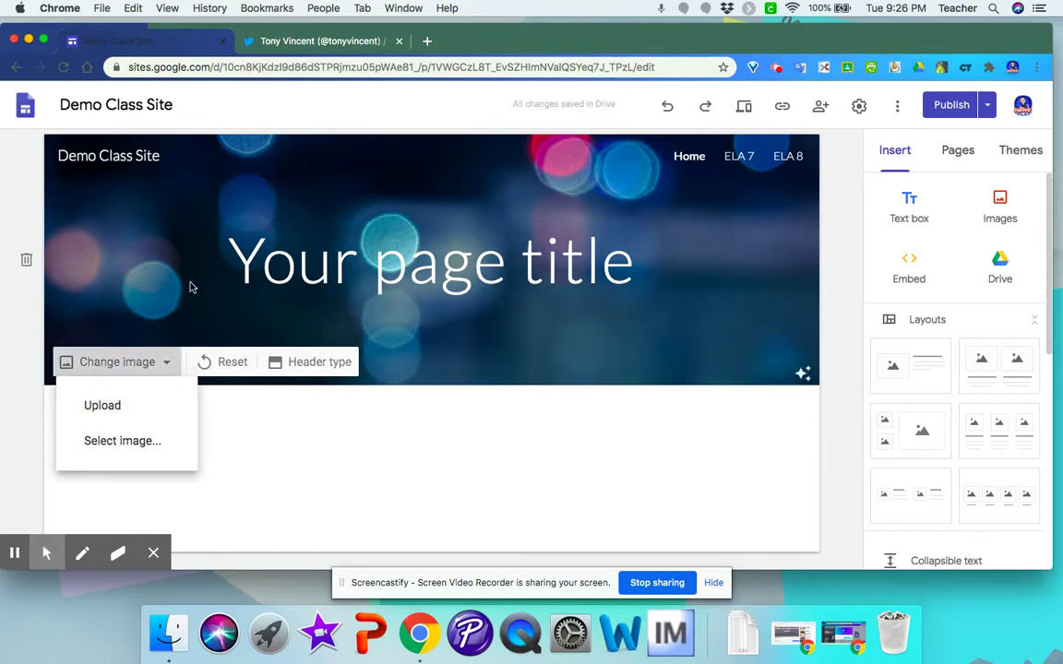
# Check the Twitter chart of recommended header dimensions, then go back to the Demo Class Site editor.
pyautogui.click(309, 42)
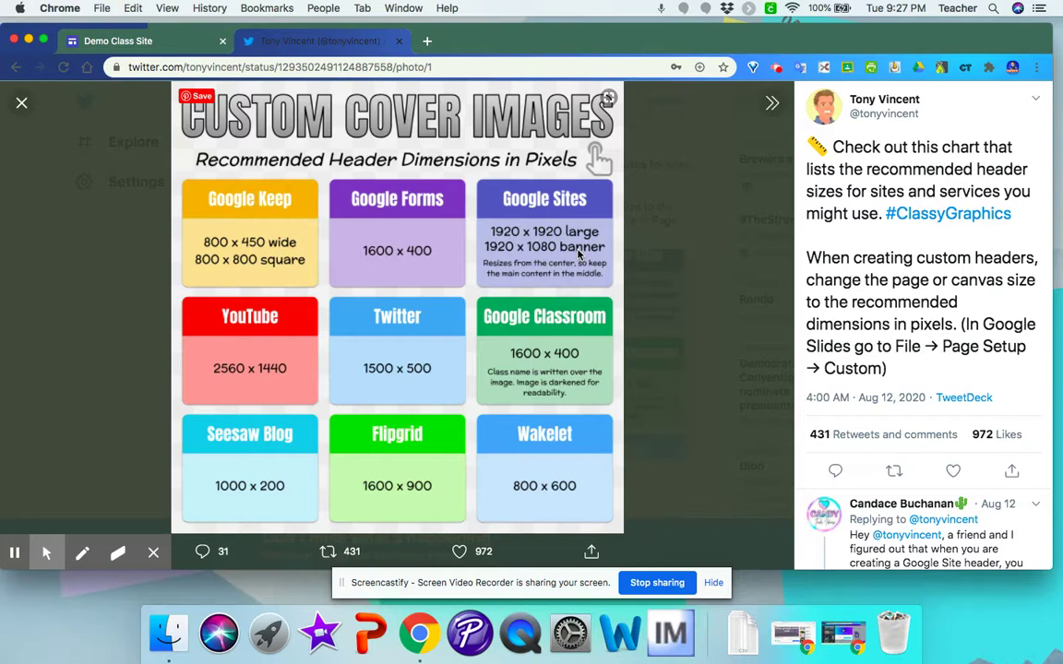
pyautogui.click(165, 46)
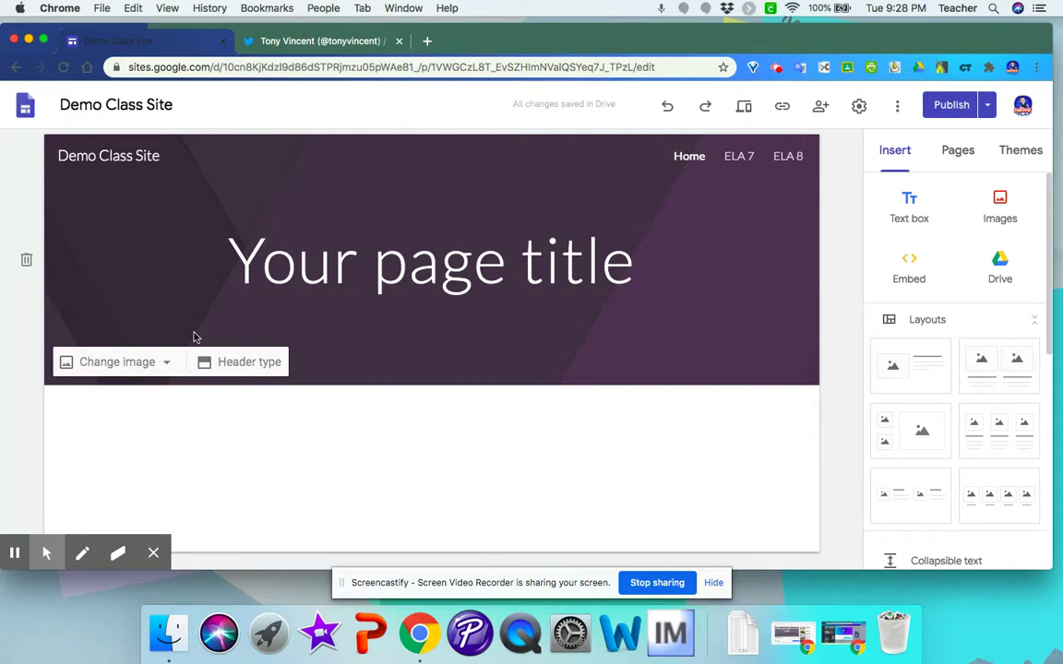
# Upload the English Classroom banner file found by searching 'banners.' as the header image.
pyautogui.click(152, 363)
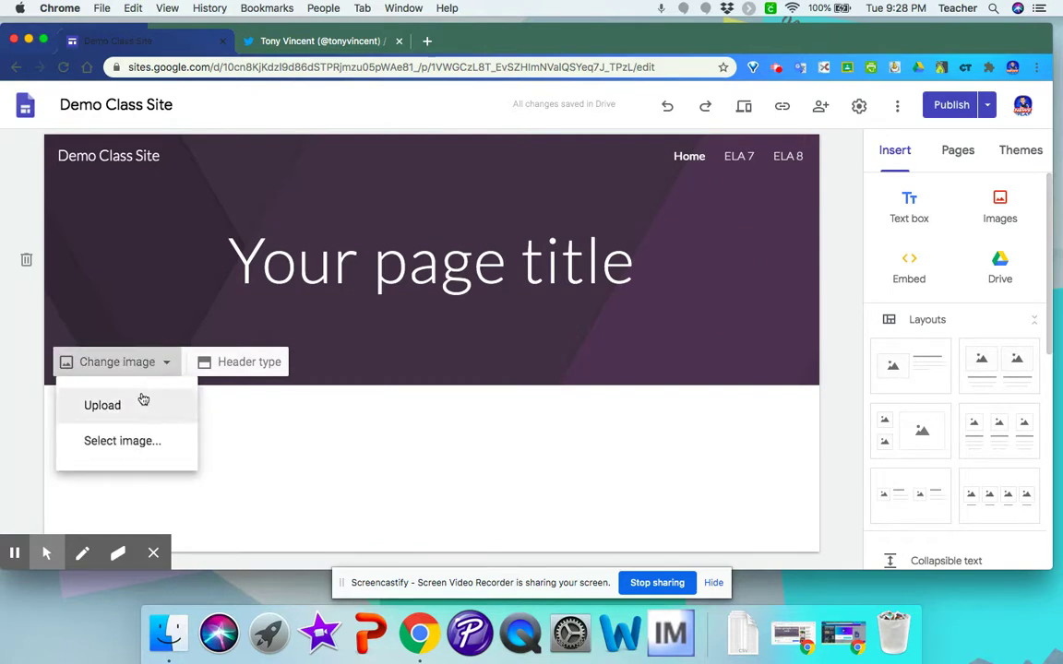
pyautogui.click(120, 406)
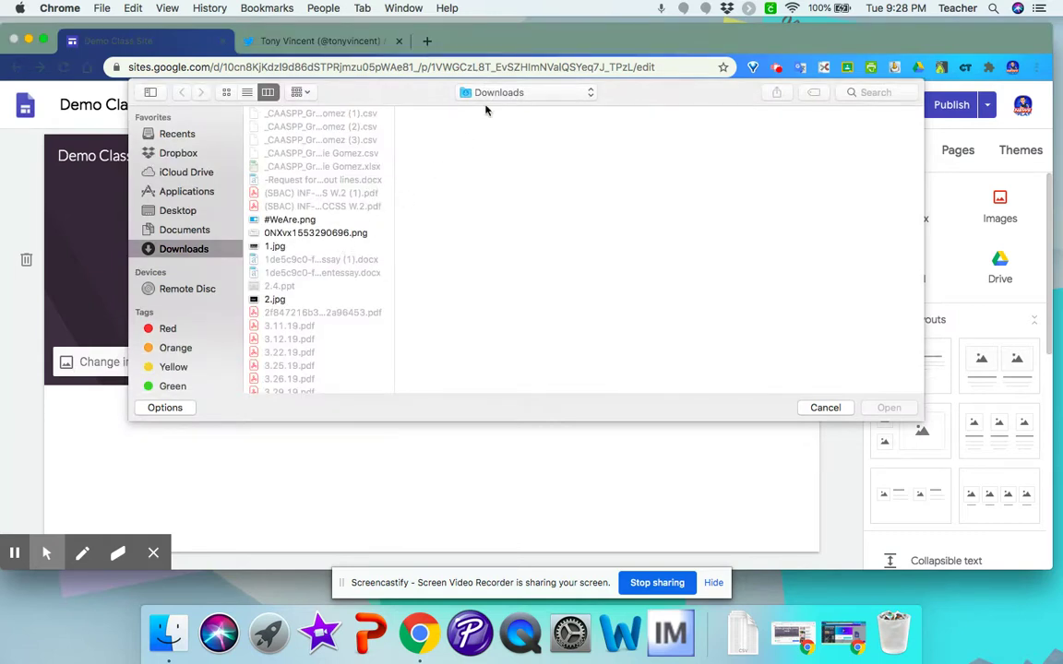
pyautogui.click(869, 93)
pyautogui.write('ban')
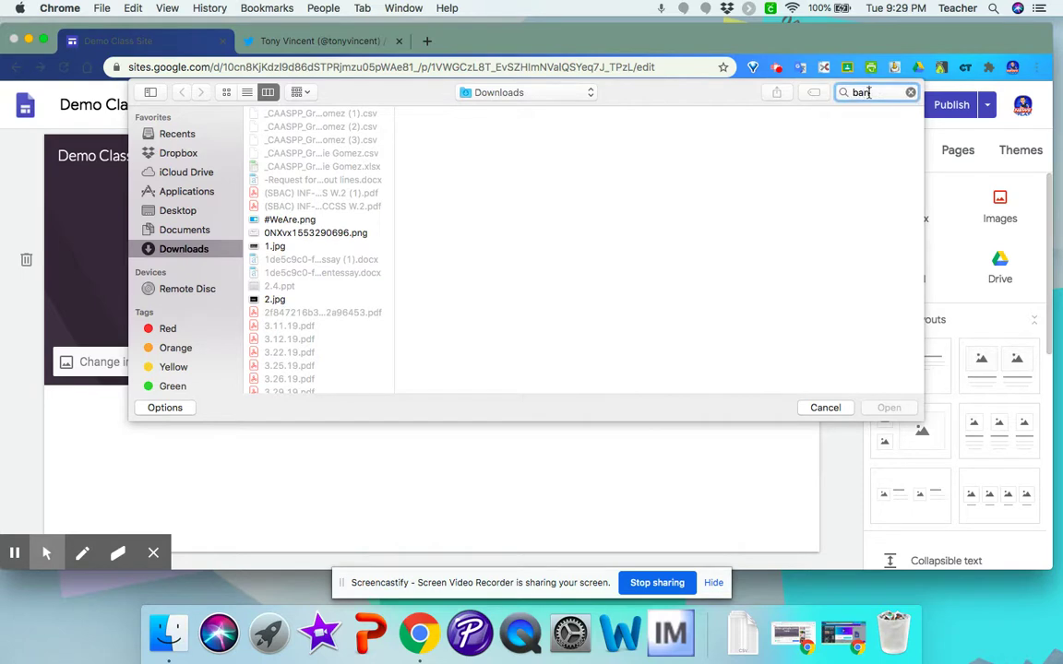
pyautogui.write('ners')
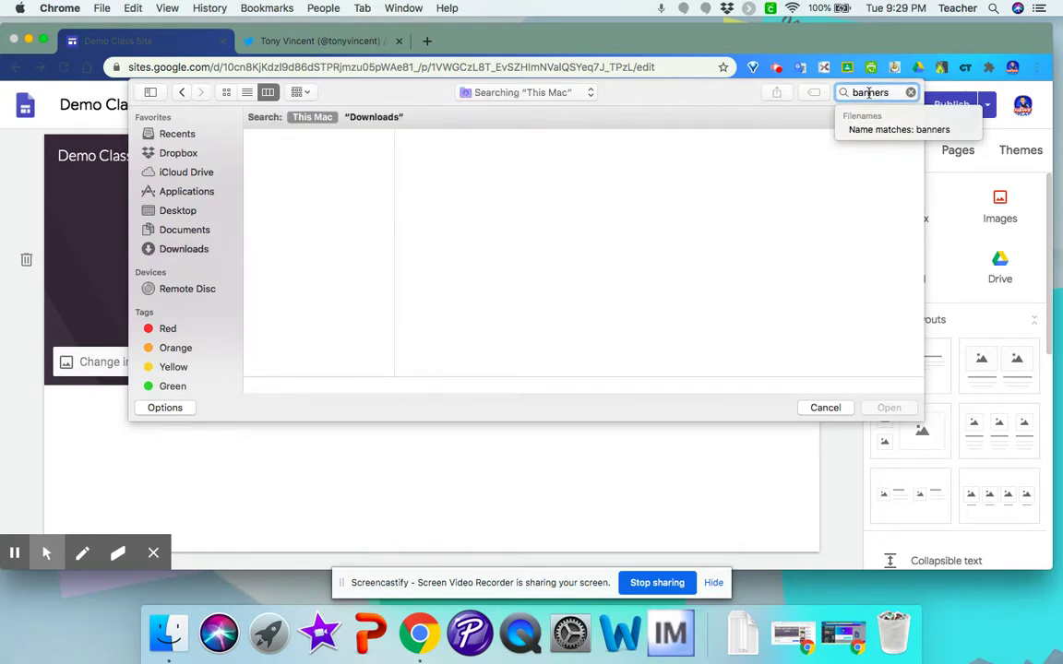
pyautogui.write('.jpg')
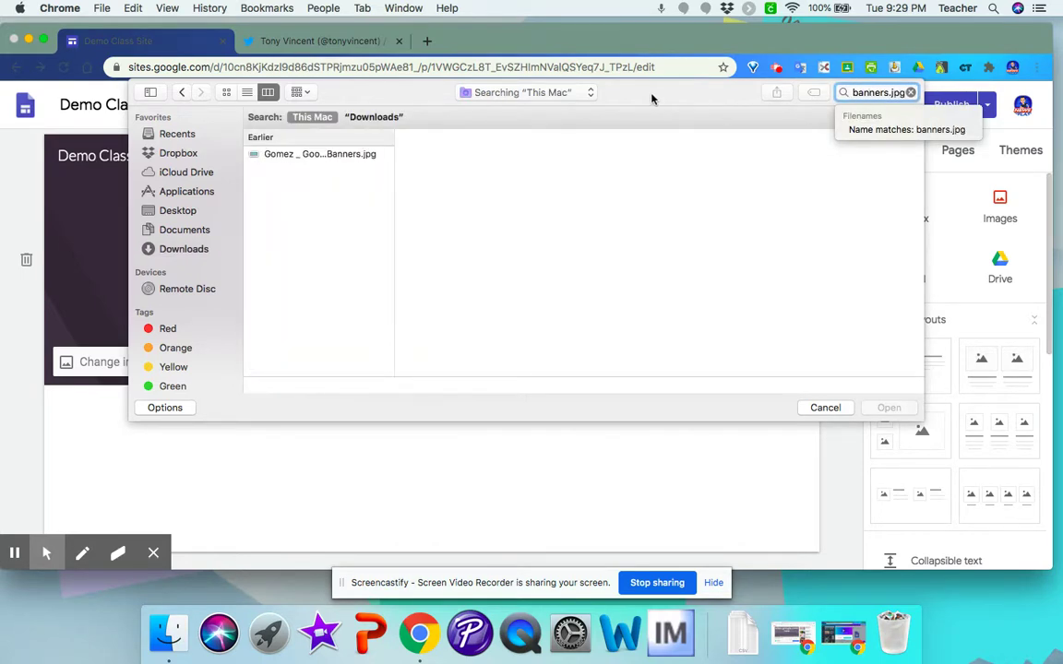
pyautogui.click(360, 155)
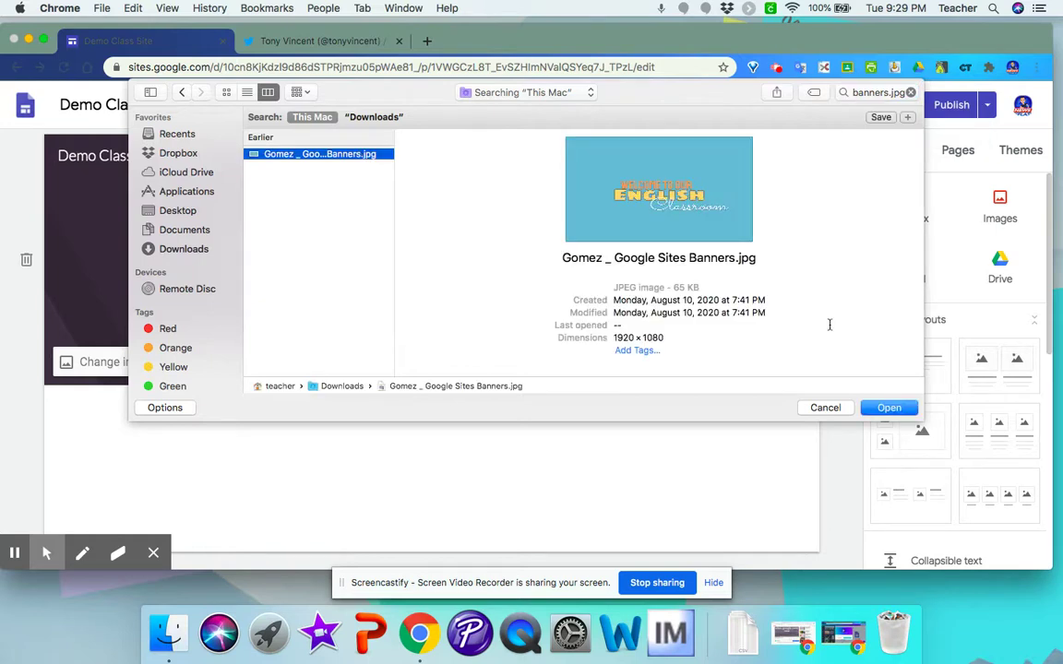
pyautogui.click(884, 407)
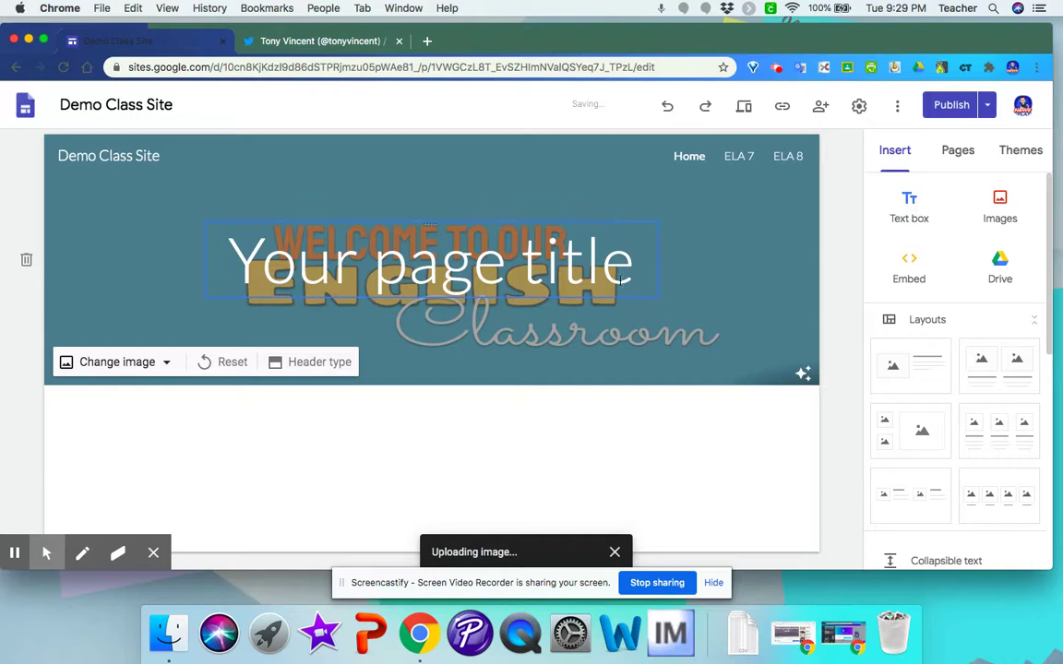
# Delete the 'Your page title' placeholder and remove the banner's readability darkening.
pyautogui.click(636, 223)
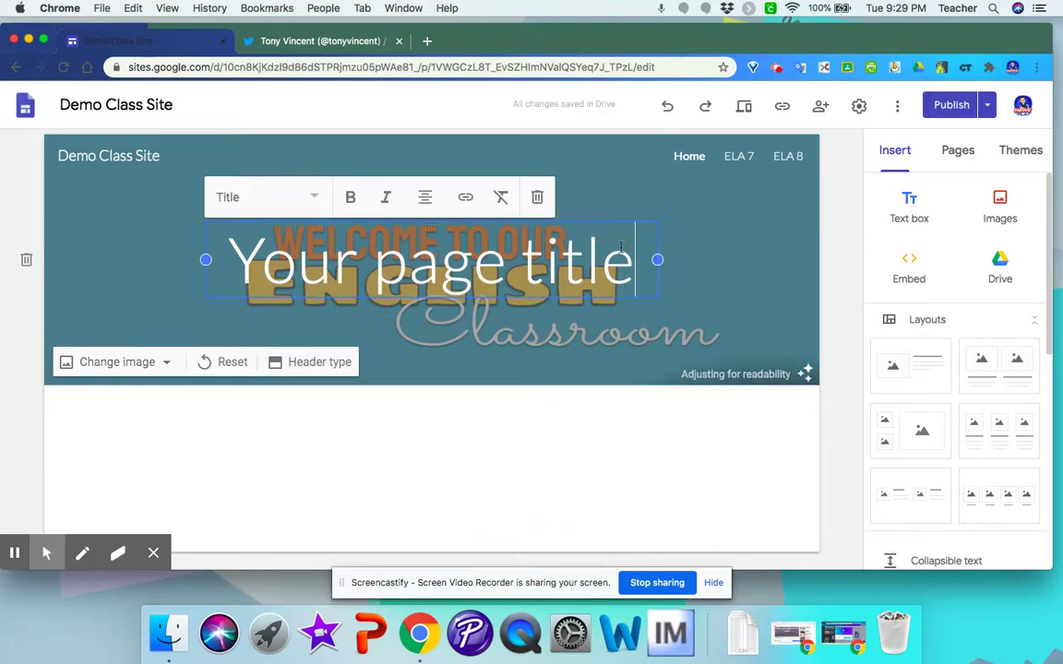
pyautogui.click(539, 198)
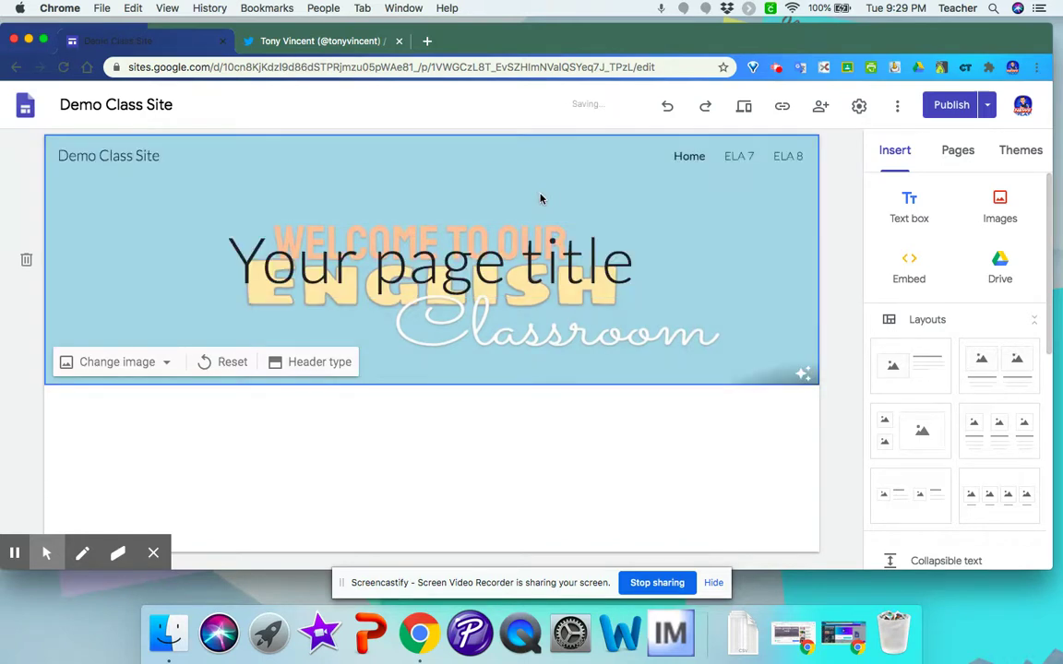
pyautogui.click(637, 277)
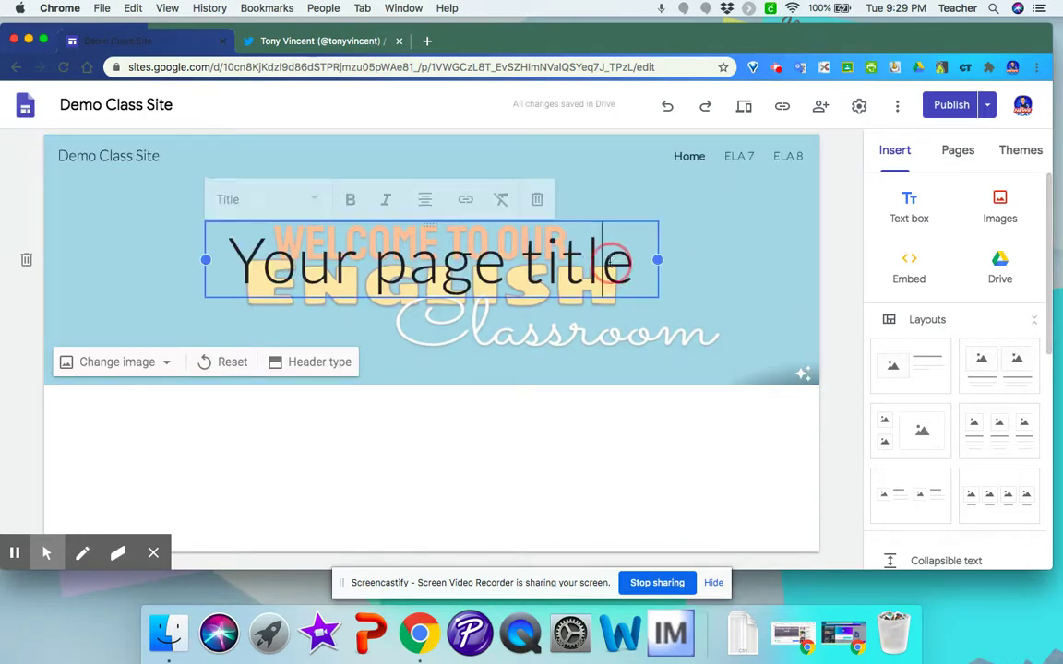
pyautogui.click(542, 199)
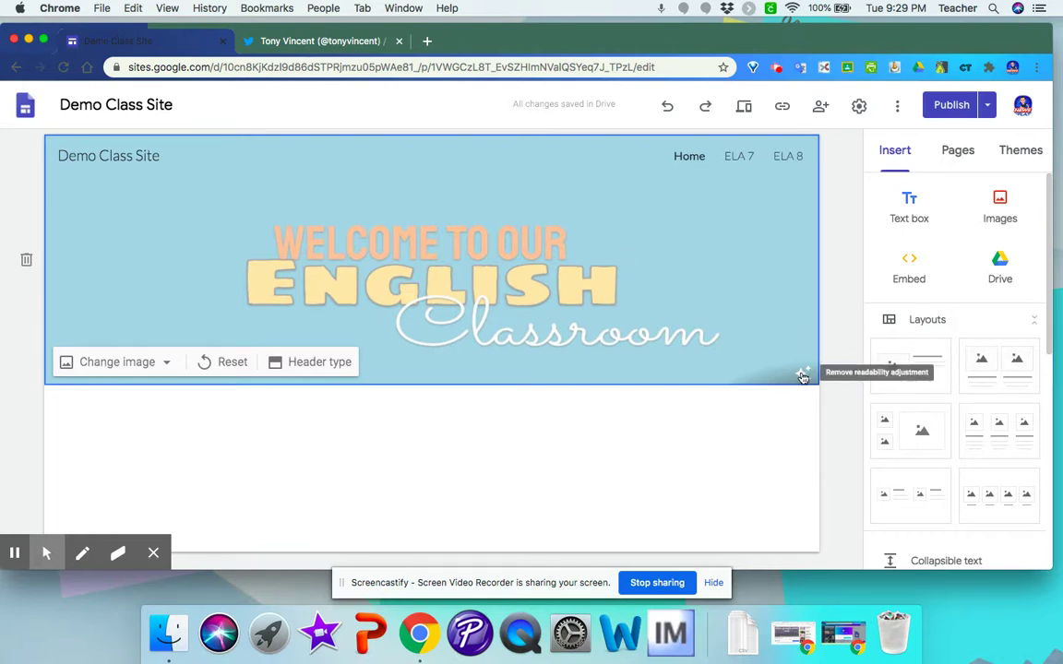
pyautogui.click(803, 377)
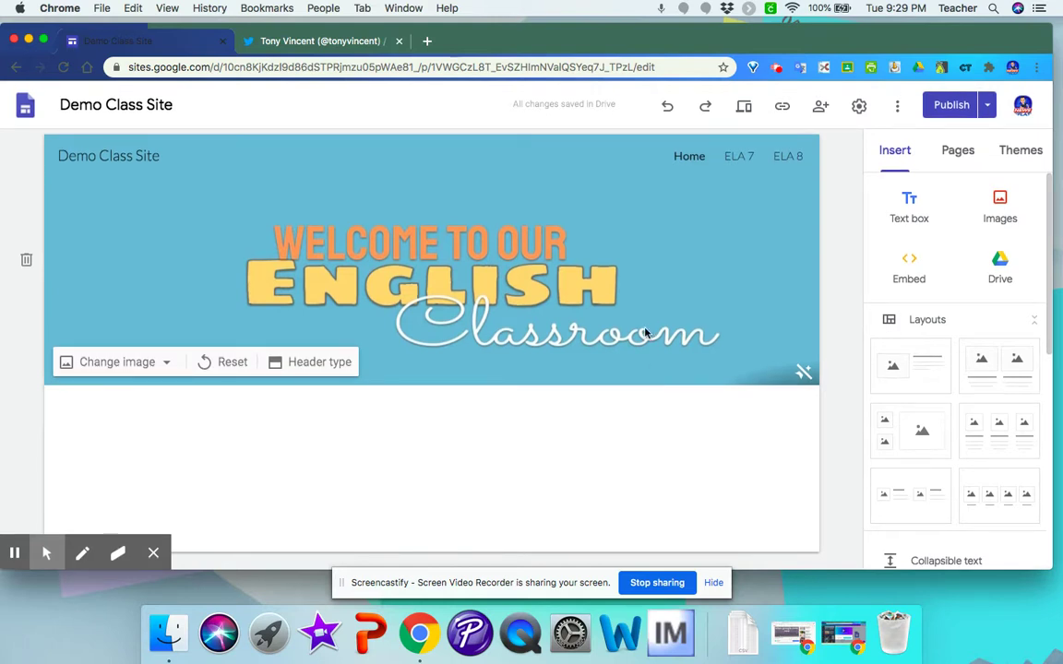
# Add a two-column image section below the welcome banner.
pyautogui.doubleClick(91, 444)
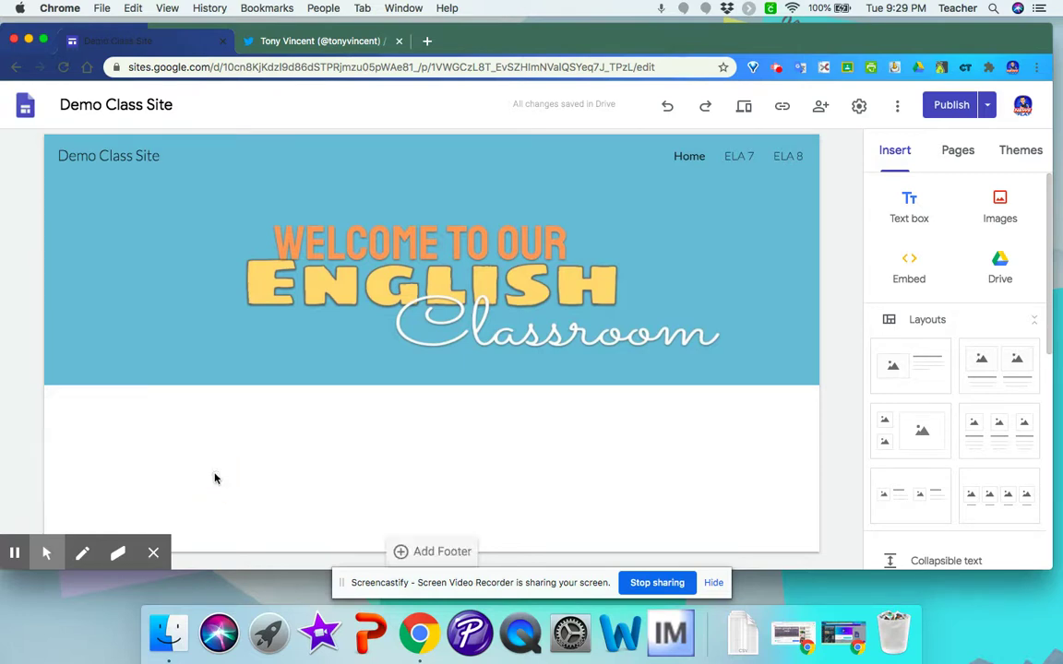
pyautogui.doubleClick(363, 447)
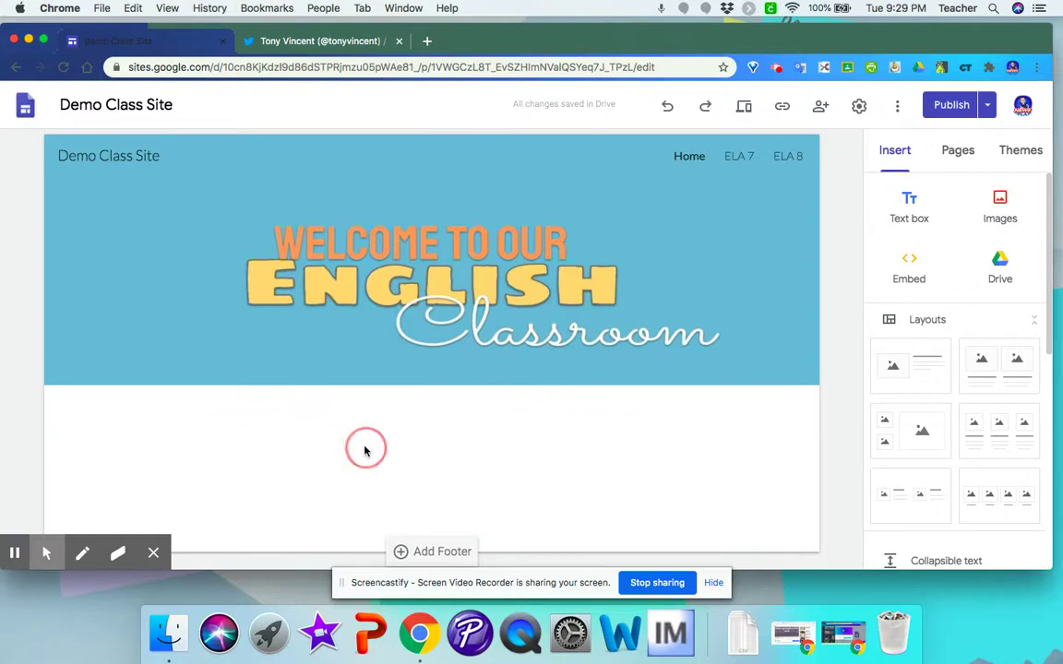
pyautogui.click(1018, 373)
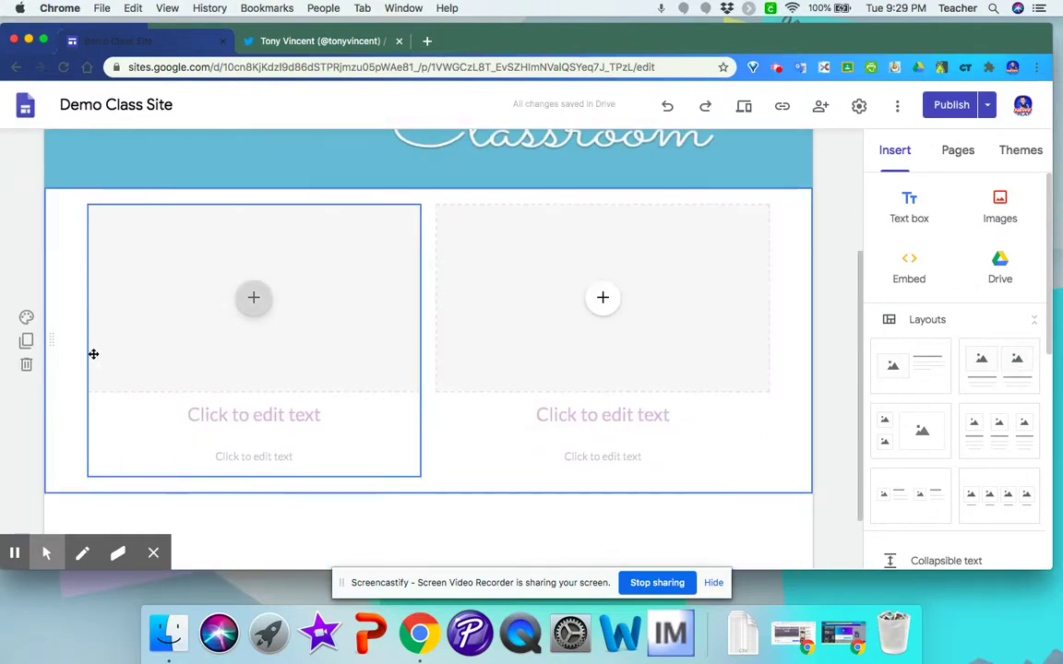
# Try Emphasis 1, then give the section the purple Emphasis 2 background.
pyautogui.click(27, 318)
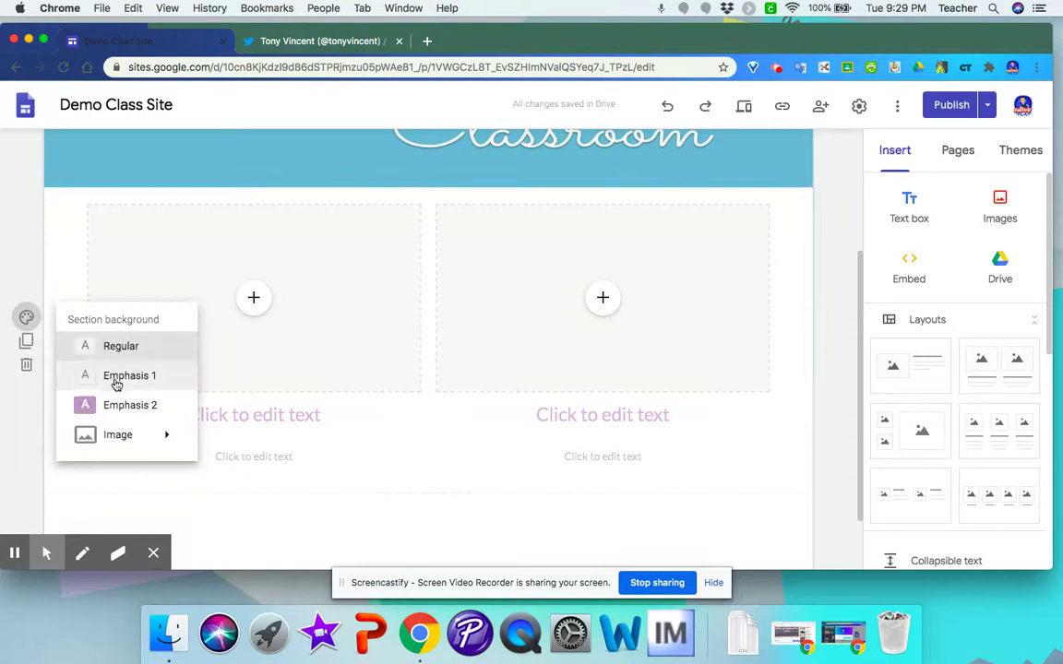
pyautogui.click(114, 376)
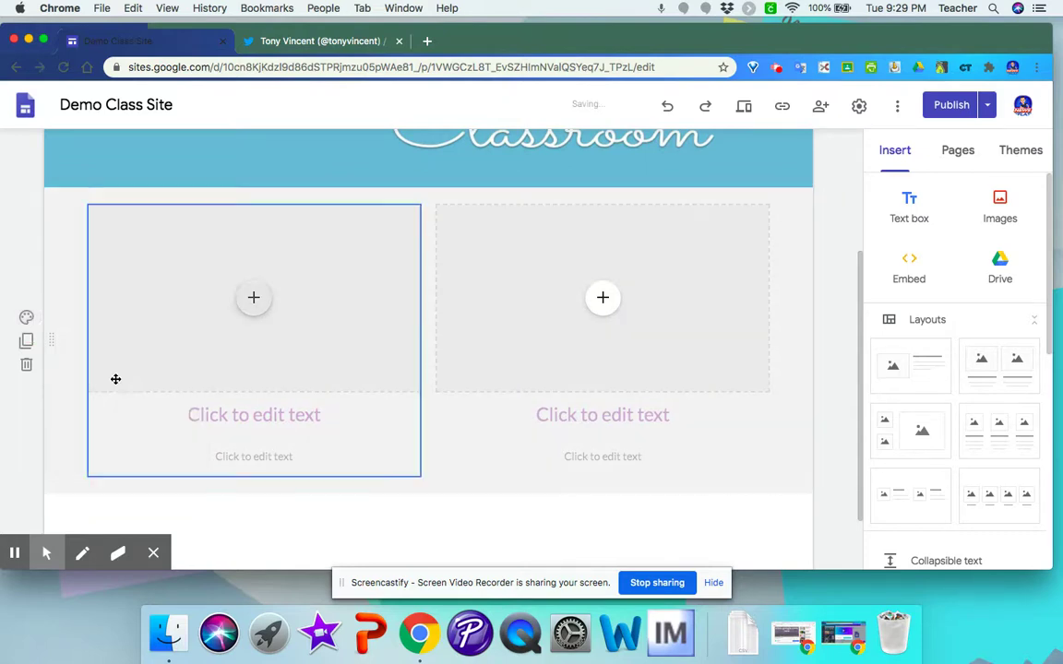
pyautogui.click(26, 322)
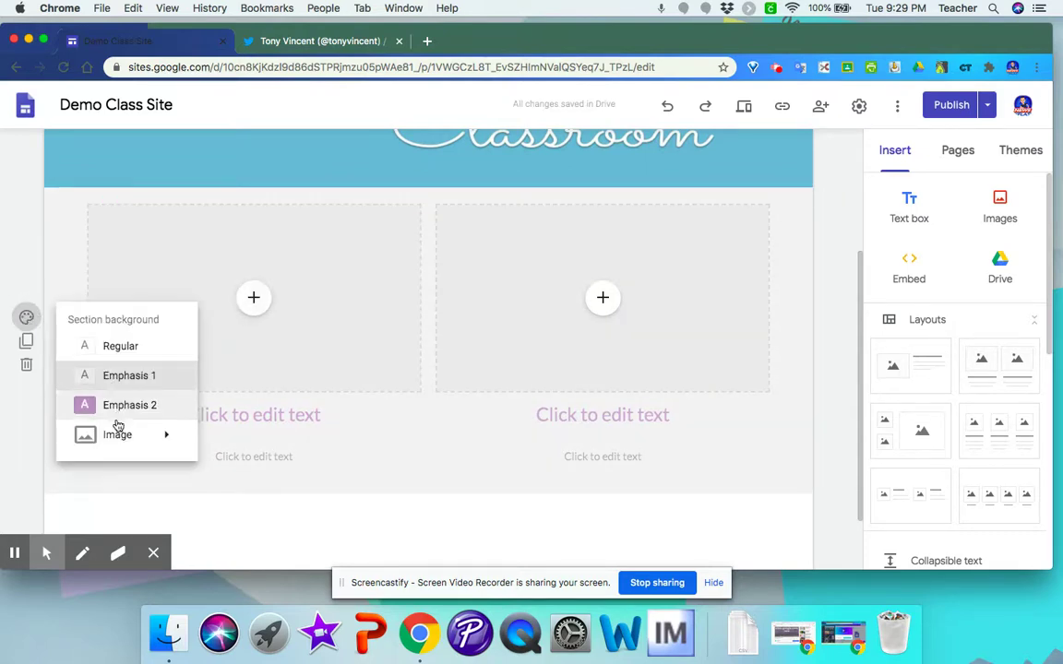
pyautogui.moveTo(124, 437)
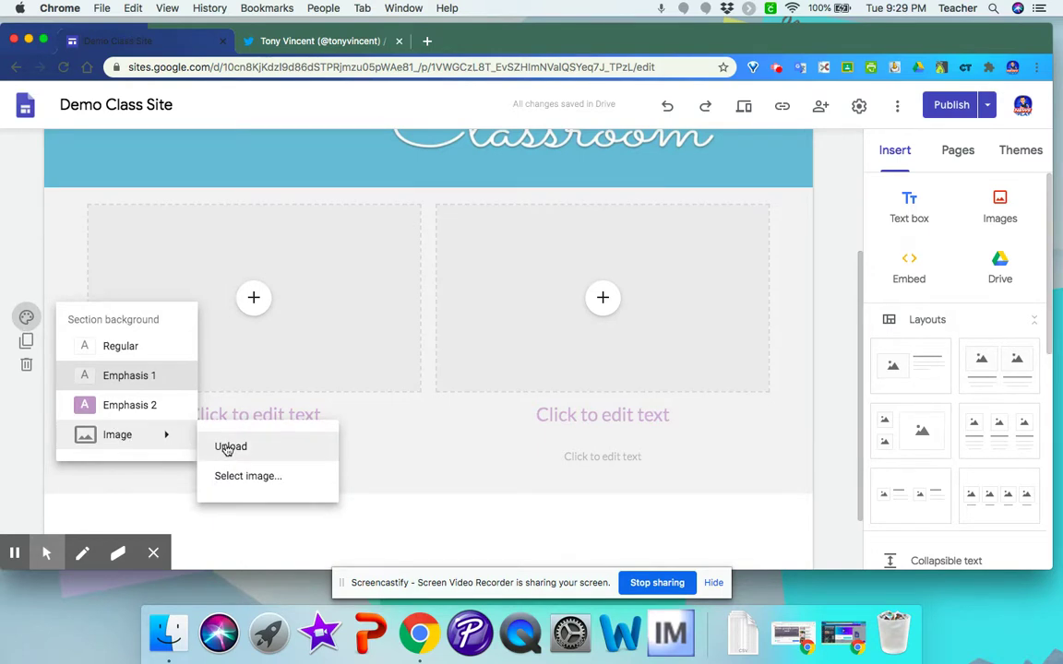
pyautogui.click(154, 407)
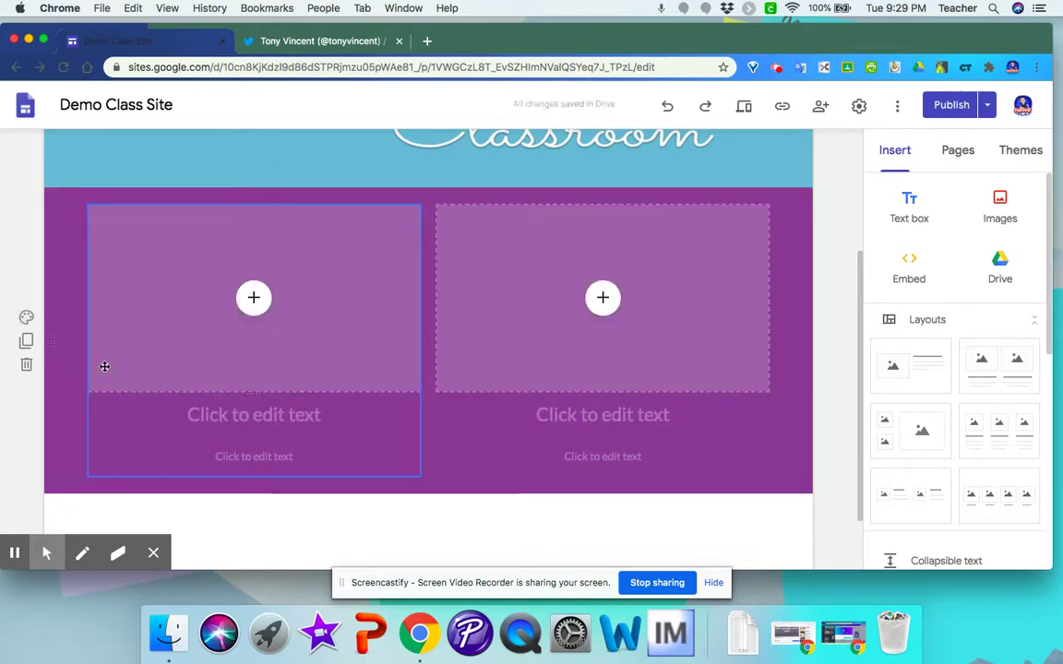
pyautogui.click(26, 317)
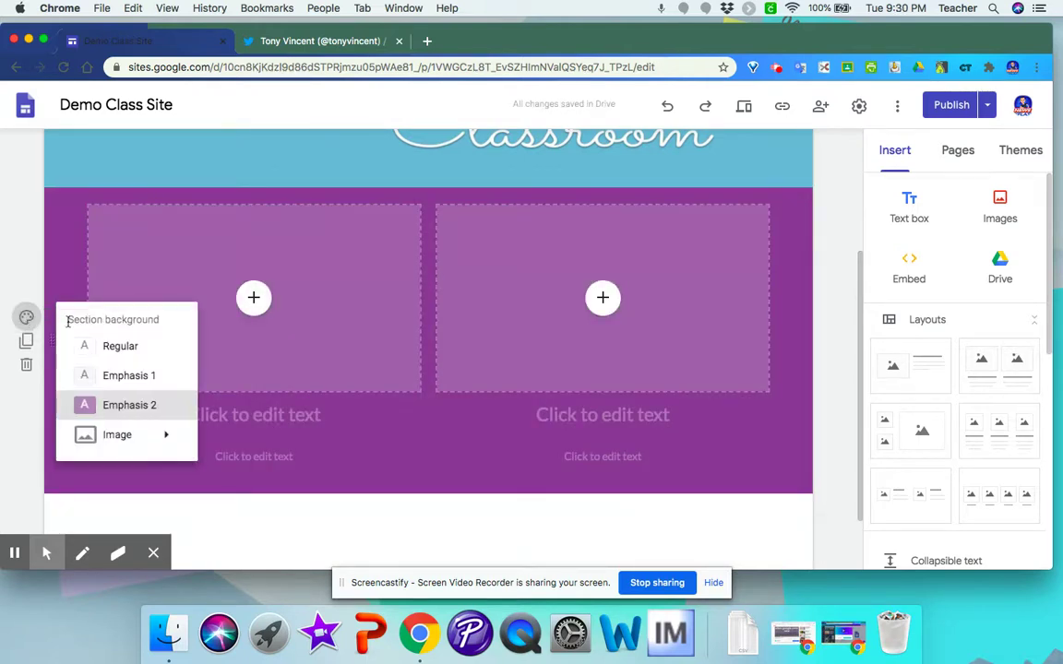
pyautogui.click(1006, 162)
# Set the Simple theme colour to blue and look at its font style choices.
pyautogui.click(1019, 151)
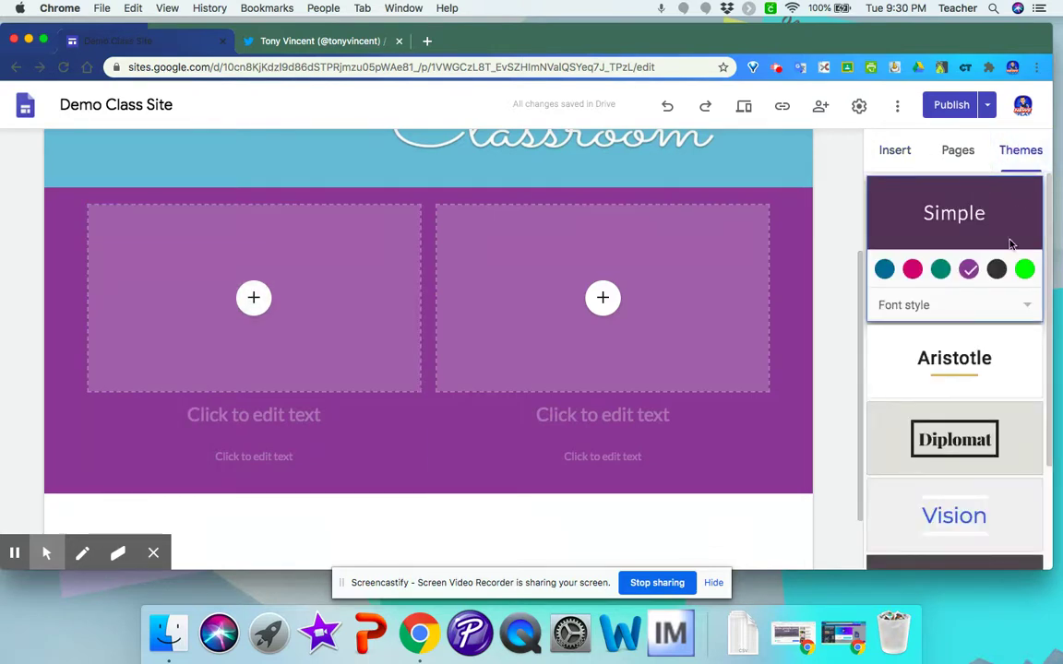
pyautogui.click(886, 268)
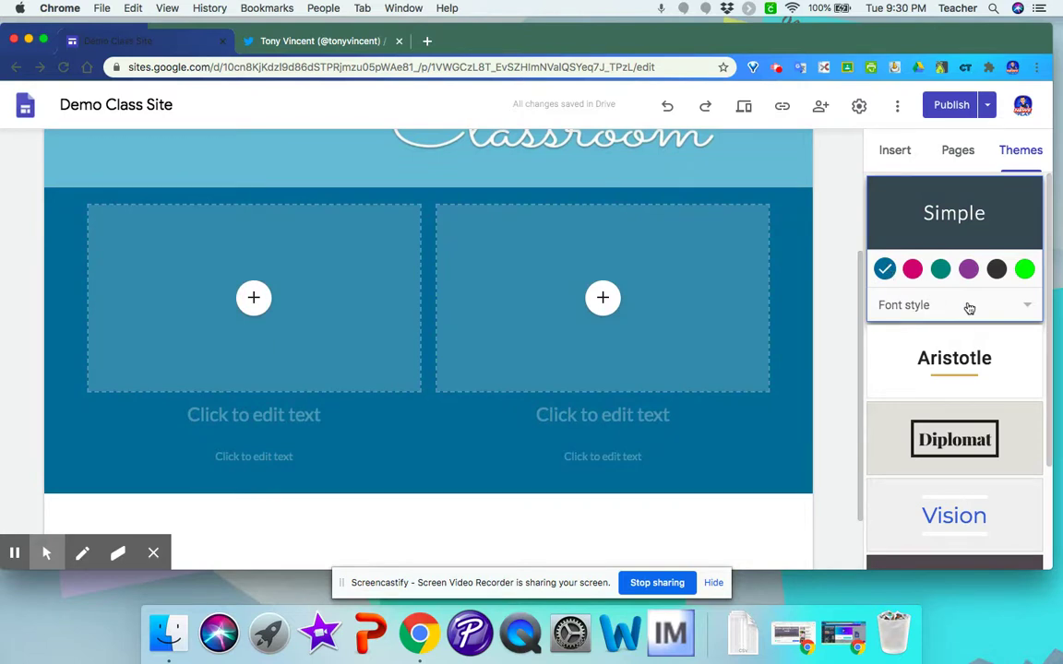
pyautogui.click(965, 306)
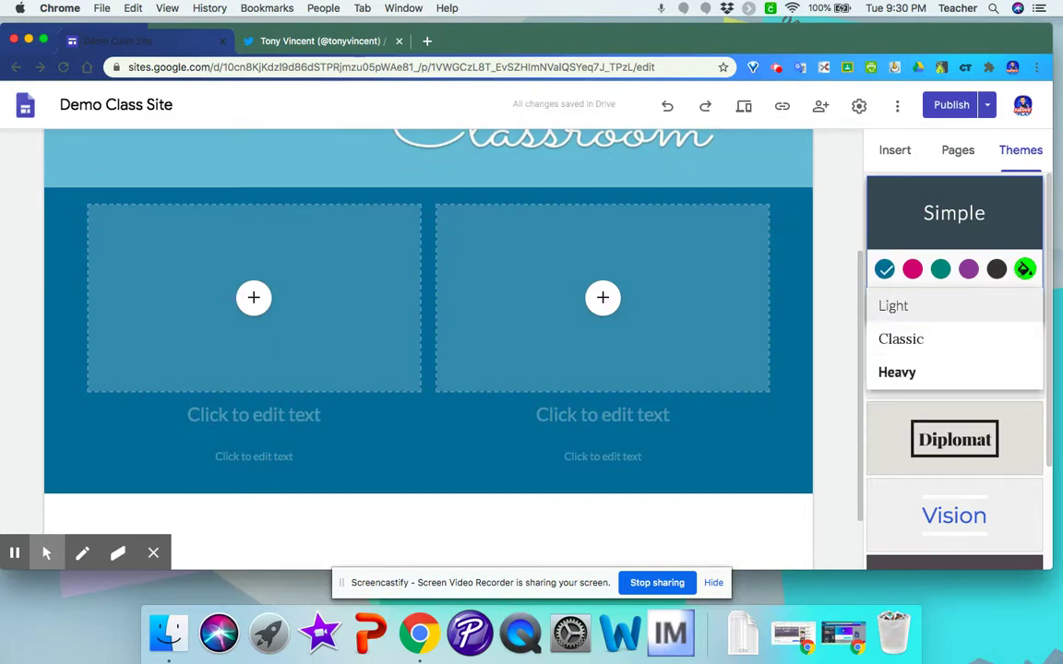
# Make a custom pale grey theme colour, #ebf0f0, for the Simple theme.
pyautogui.click(1025, 268)
pyautogui.moveTo(919, 360); pyautogui.dragTo(954, 356)
pyautogui.moveTo(977, 303); pyautogui.dragTo(884, 304)
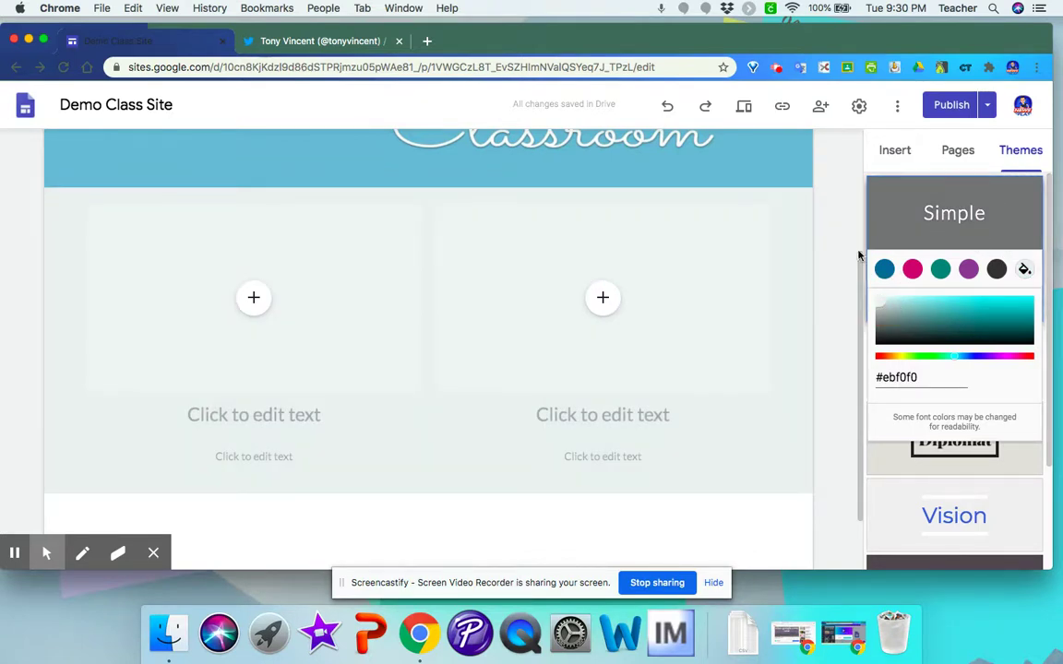
pyautogui.click(845, 337)
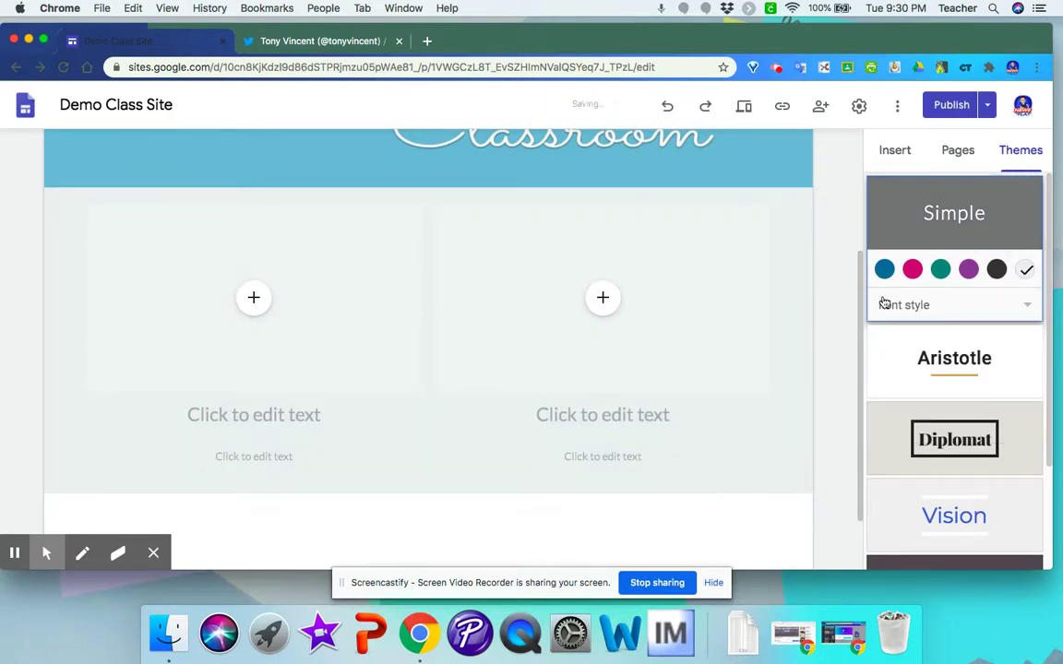
pyautogui.click(907, 161)
# Bring up the Insert panel for the right column and browse its content elements.
pyautogui.scroll(5, 790, 221)
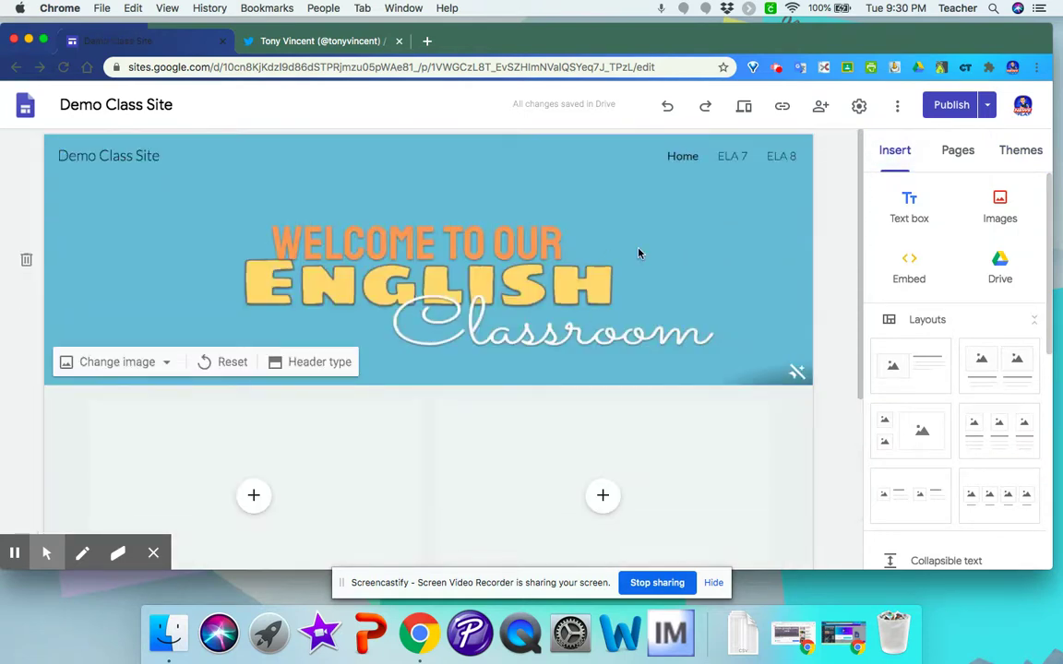
pyautogui.scroll(-4, 604, 315)
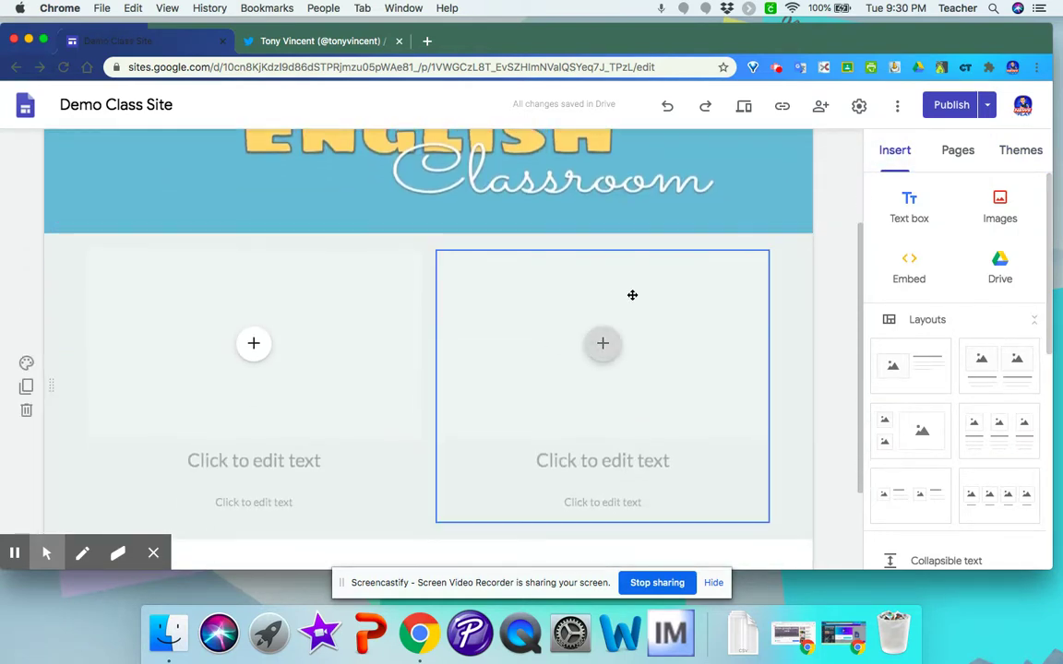
pyautogui.doubleClick(790, 332)
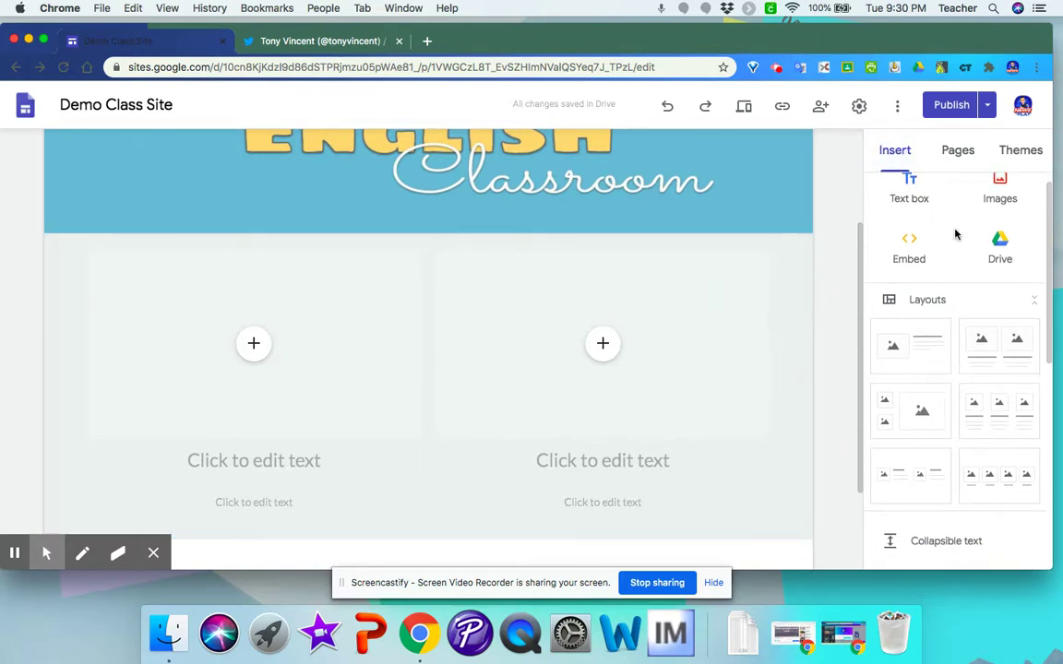
pyautogui.scroll(-5, 956, 236)
pyautogui.scroll(-2, 959, 291)
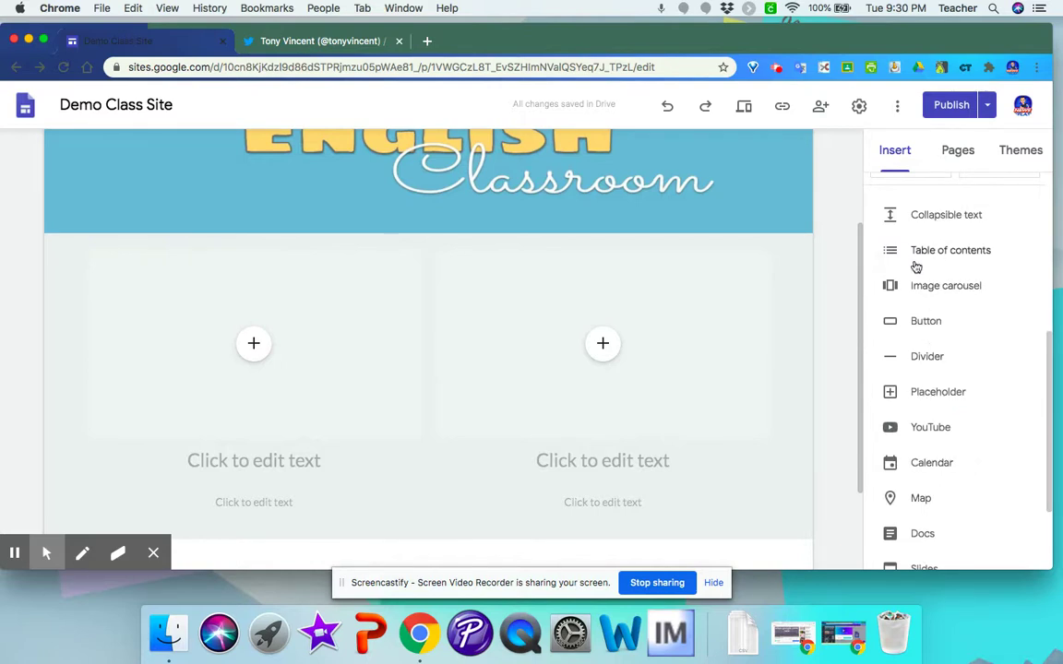
pyautogui.scroll(-3, 935, 429)
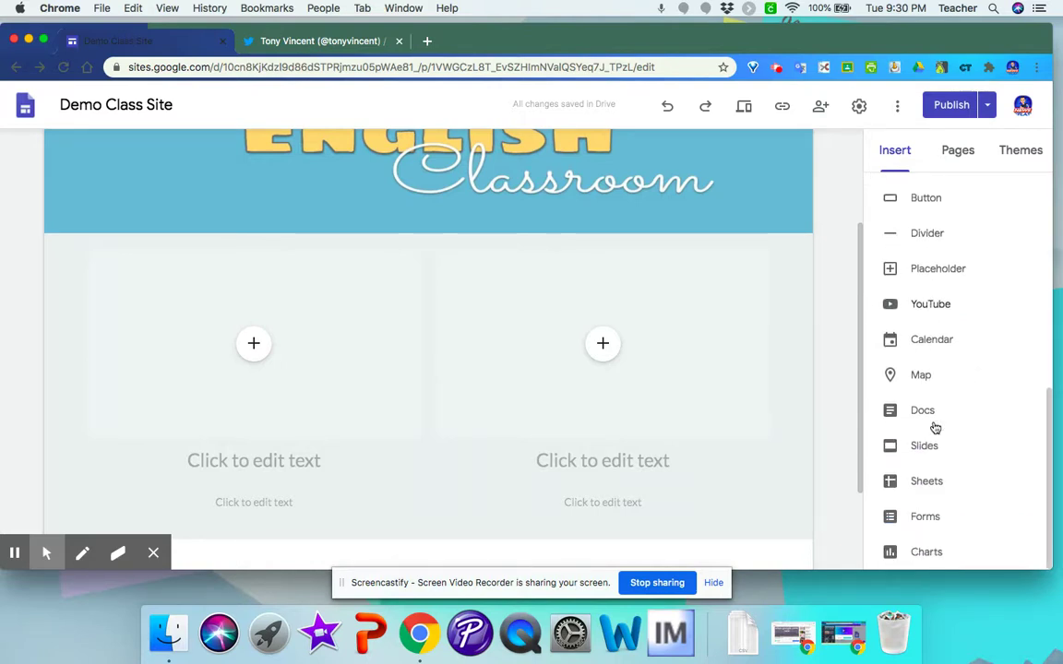
pyautogui.scroll(5, 935, 428)
pyautogui.scroll(3, 727, 278)
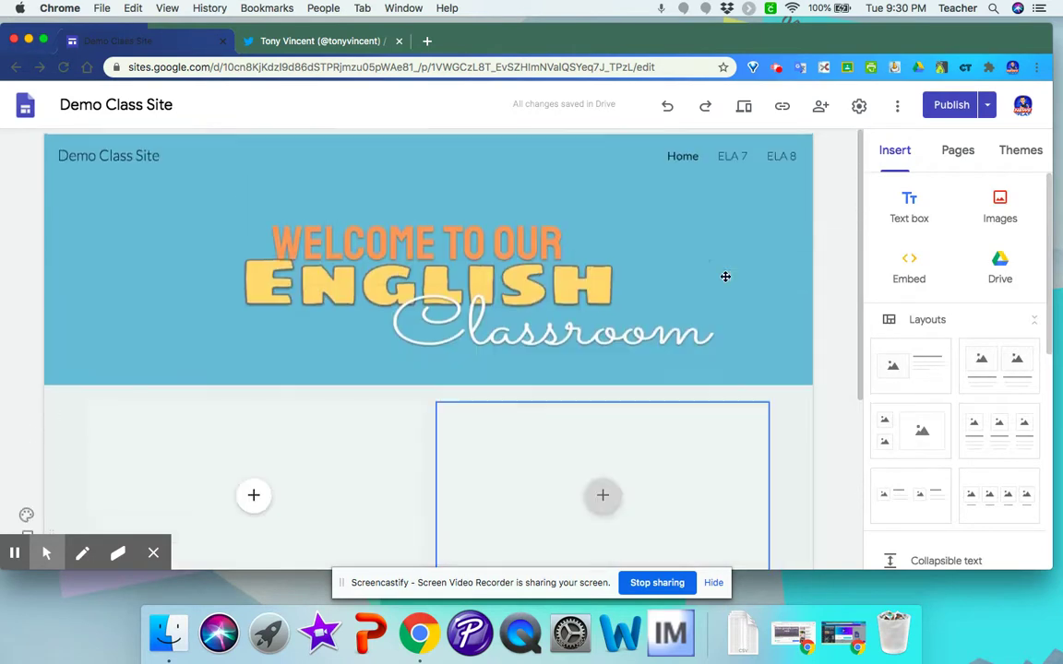
# Preview the Demo Class Site and view the English Classroom banner below the navigation.
pyautogui.click(744, 109)
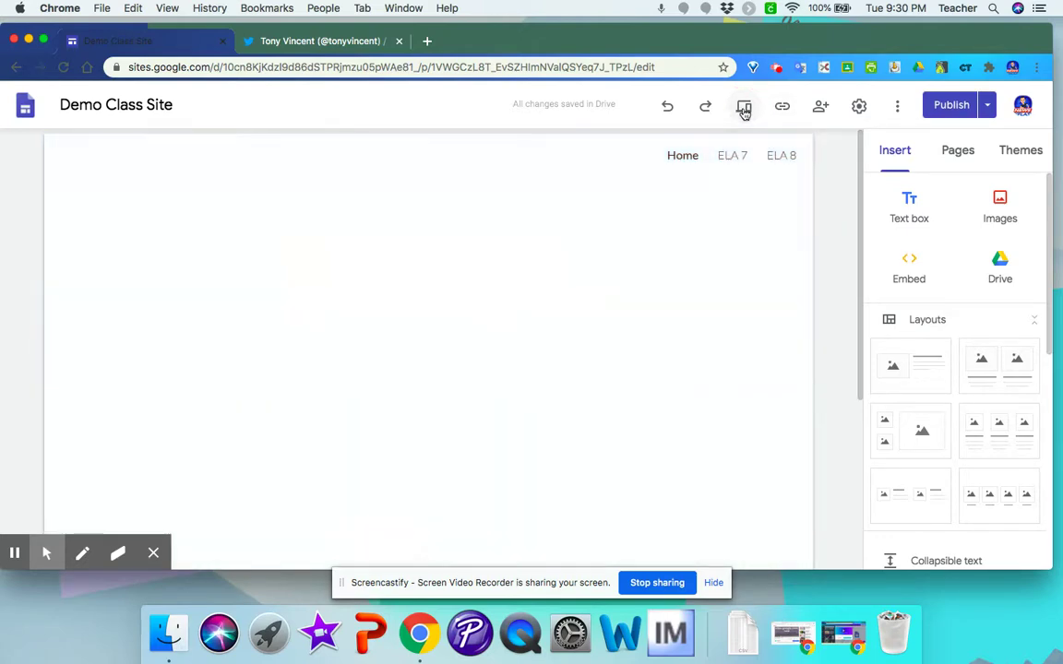
pyautogui.scroll(-3, 703, 267)
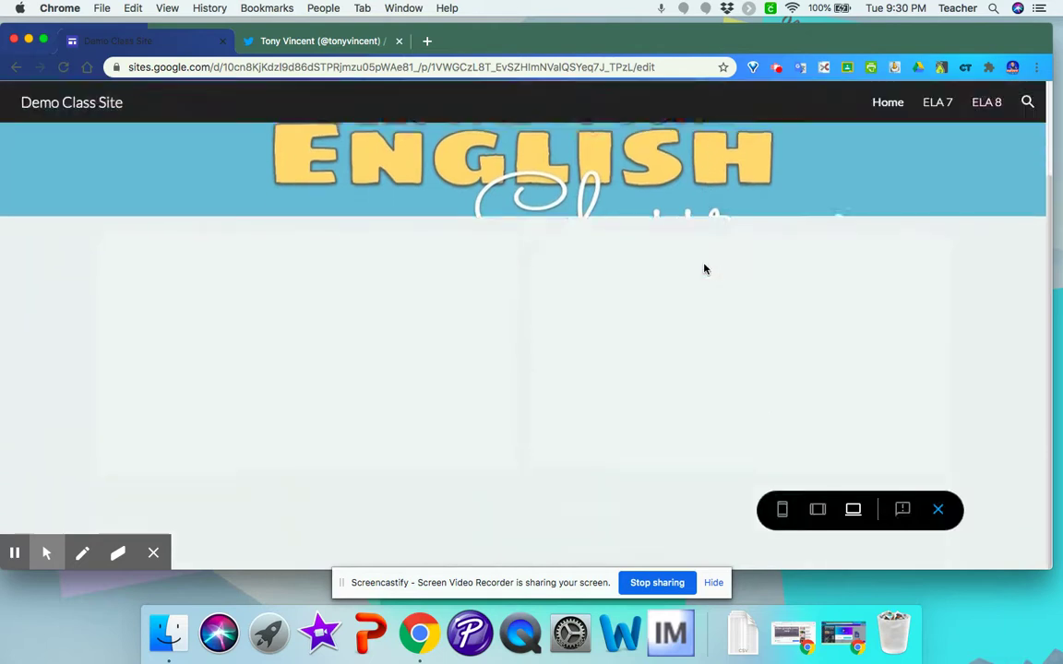
pyautogui.scroll(3, 702, 267)
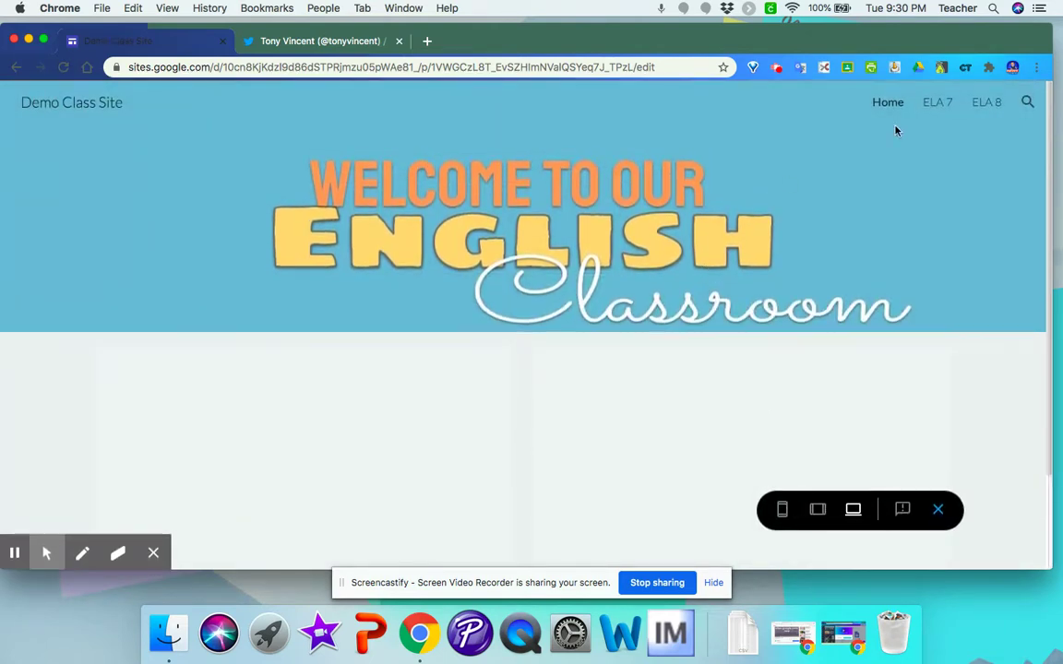